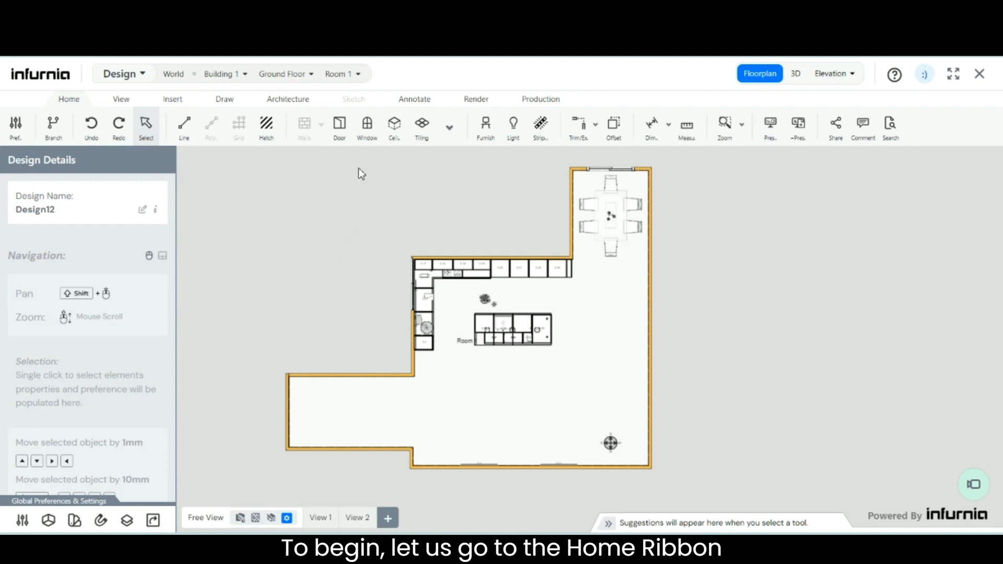
Step: Start a staircase with the drawing mode Continuous w/ Landing and the drawing side Center
click(298, 103)
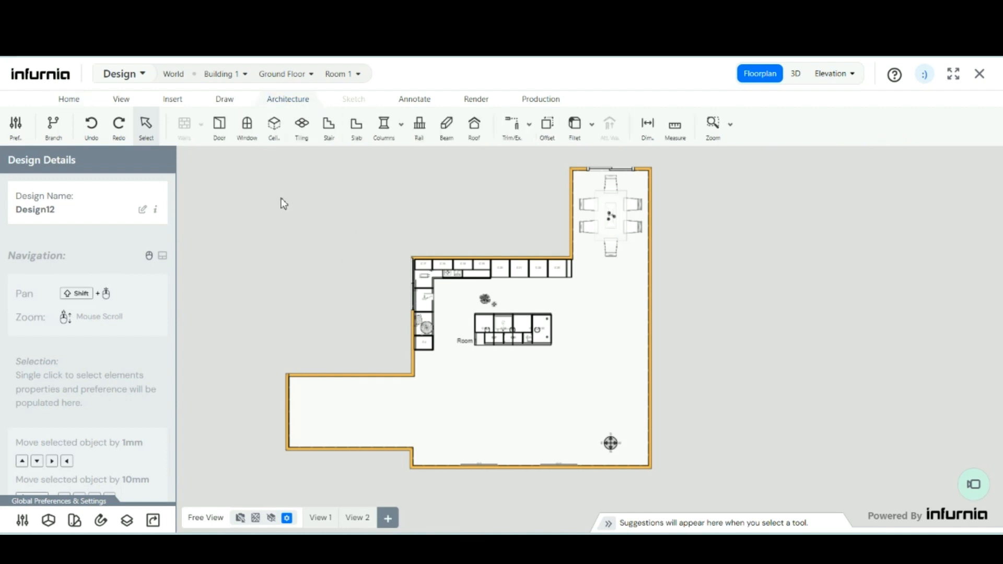
click(329, 133)
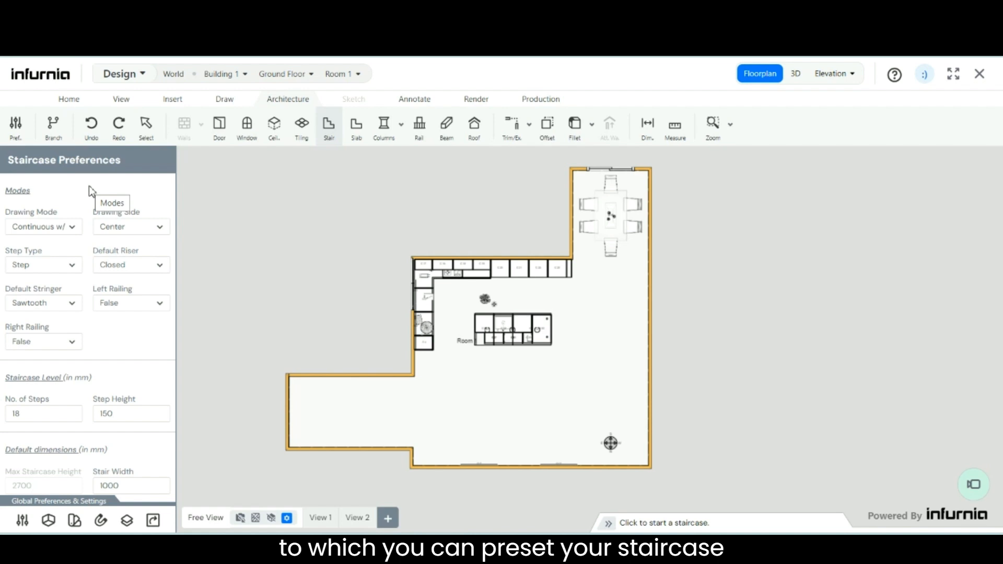
scroll(90, 223, down, 5)
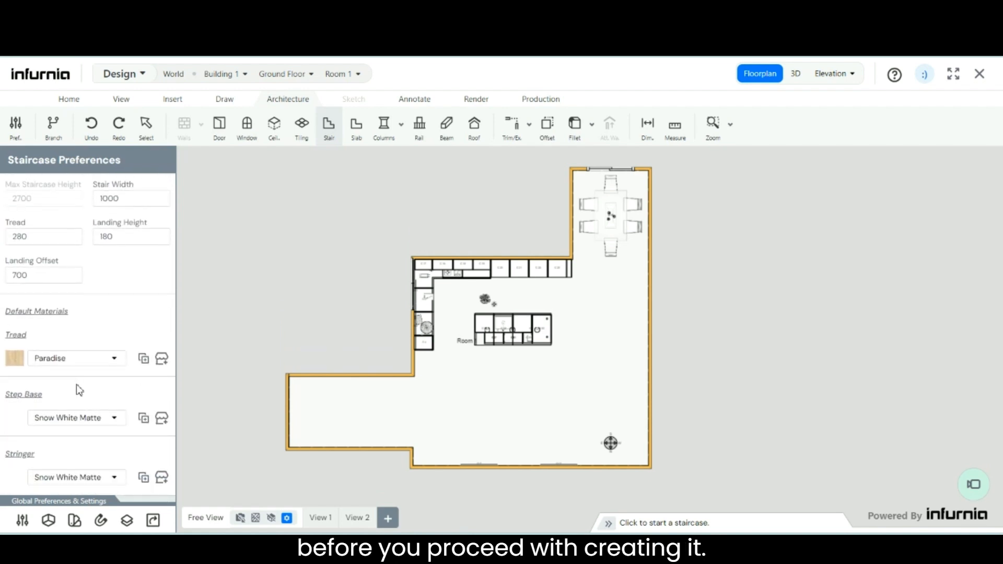
scroll(80, 386, up, 5)
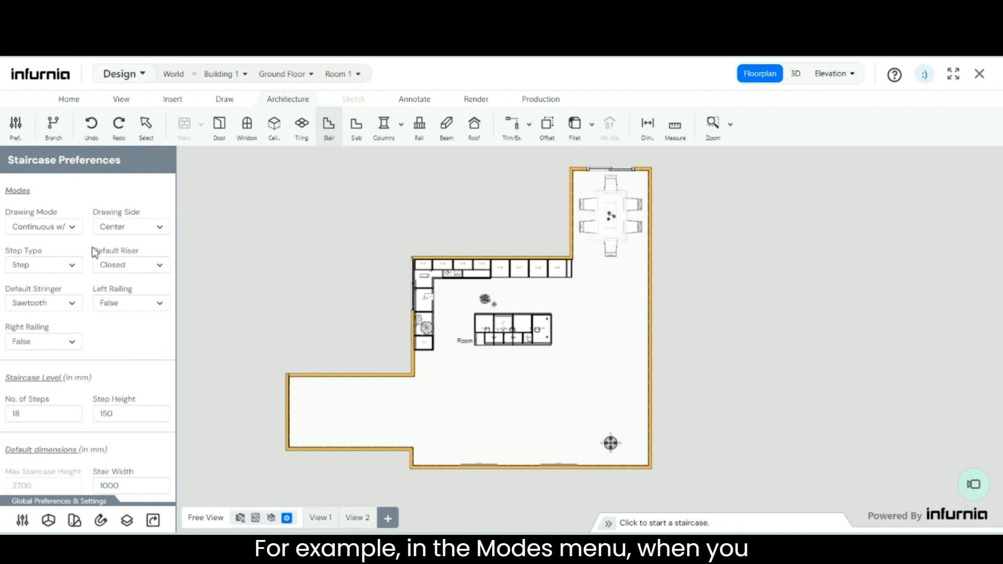
click(72, 228)
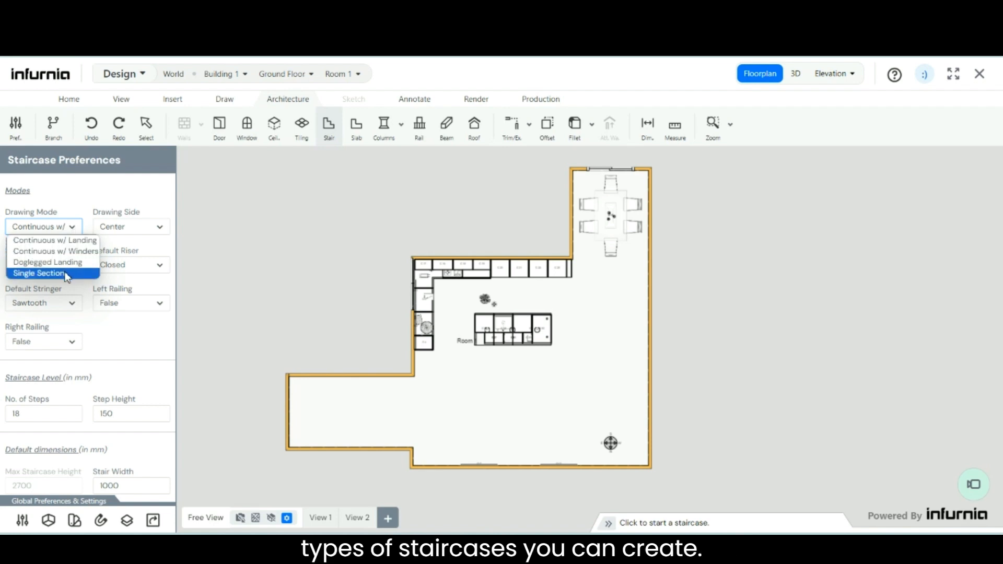
click(63, 242)
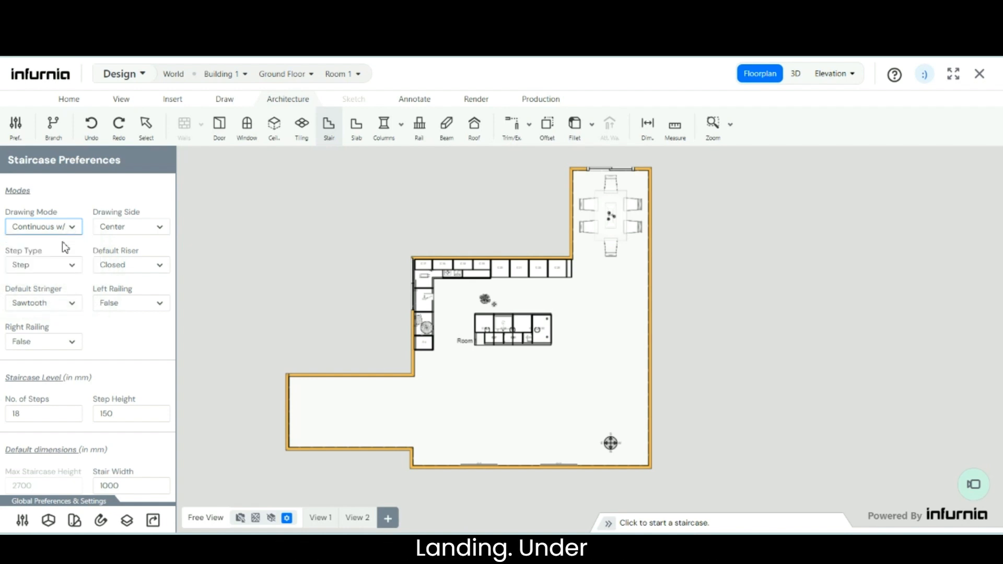
click(160, 230)
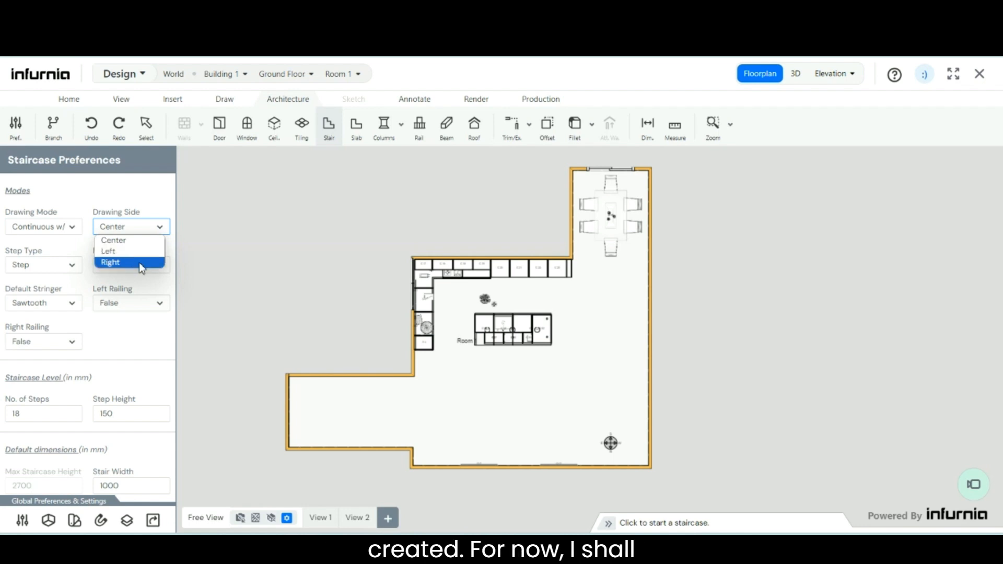
click(113, 241)
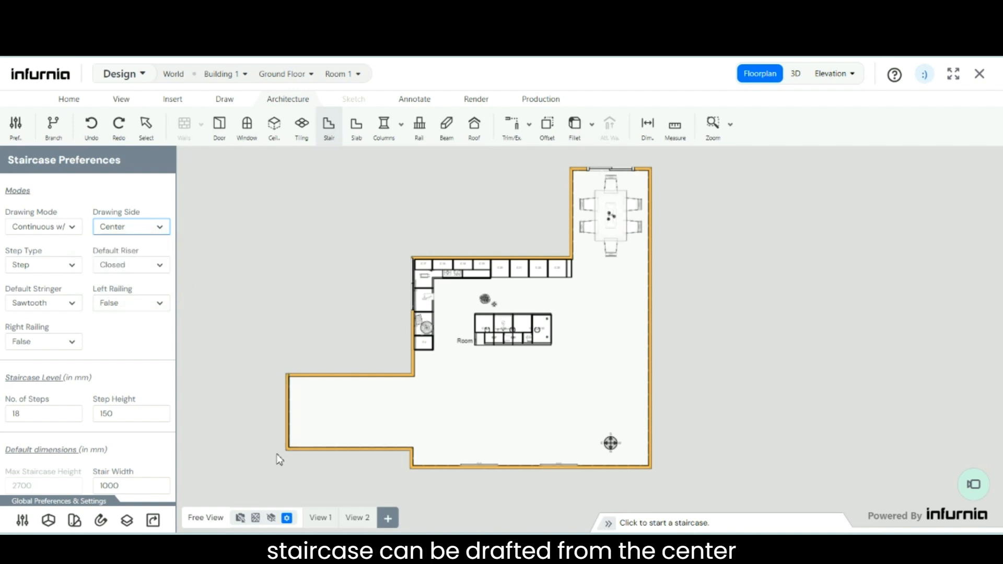
Step: Draw a U-shaped staircase in the room's narrow alcove, with a 2240 mm long, 8-riser first flight, a landing and a parallel return flight
scroll(278, 456, up, 3)
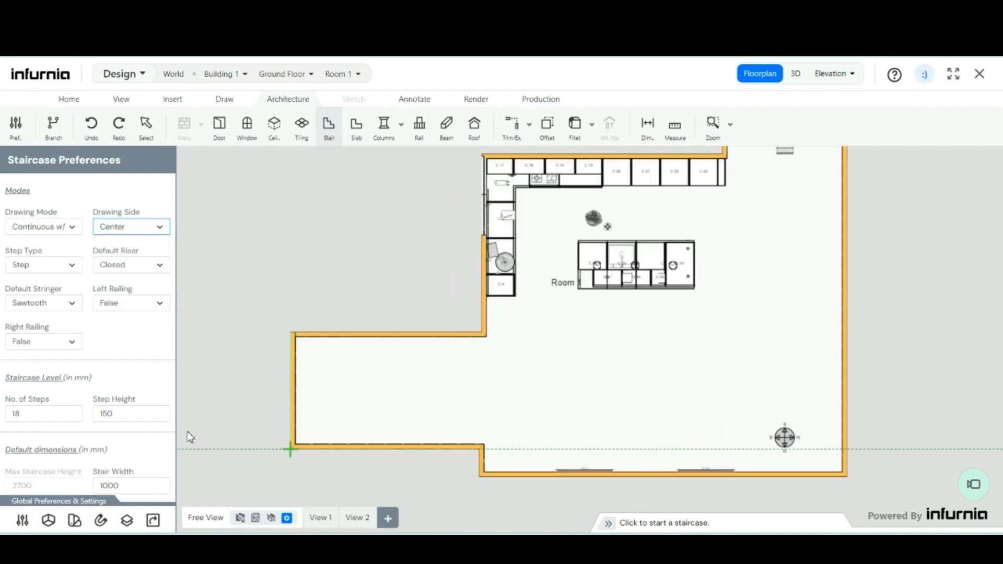
scroll(96, 236, down, 3)
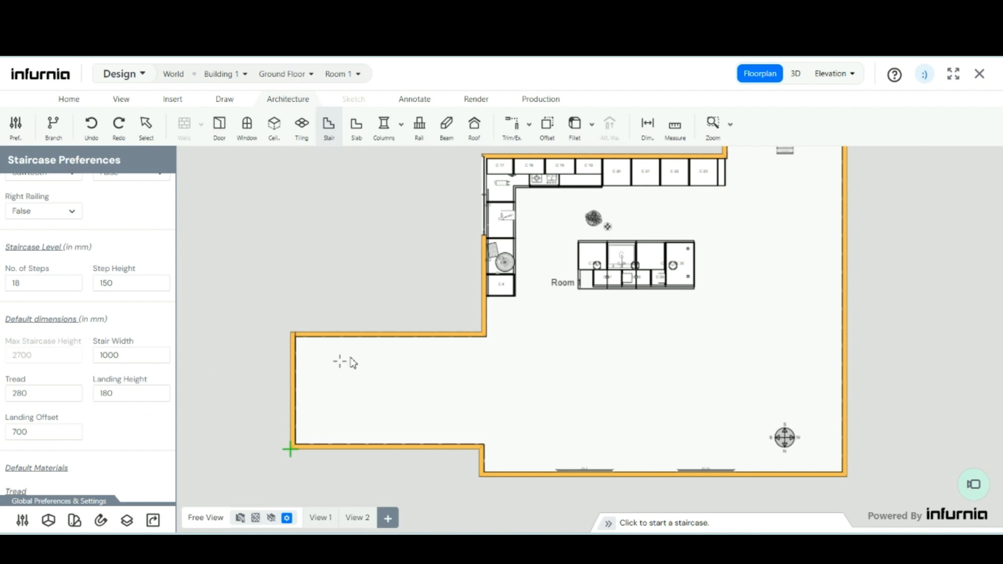
scroll(118, 450, down, 1)
scroll(102, 397, down, 2)
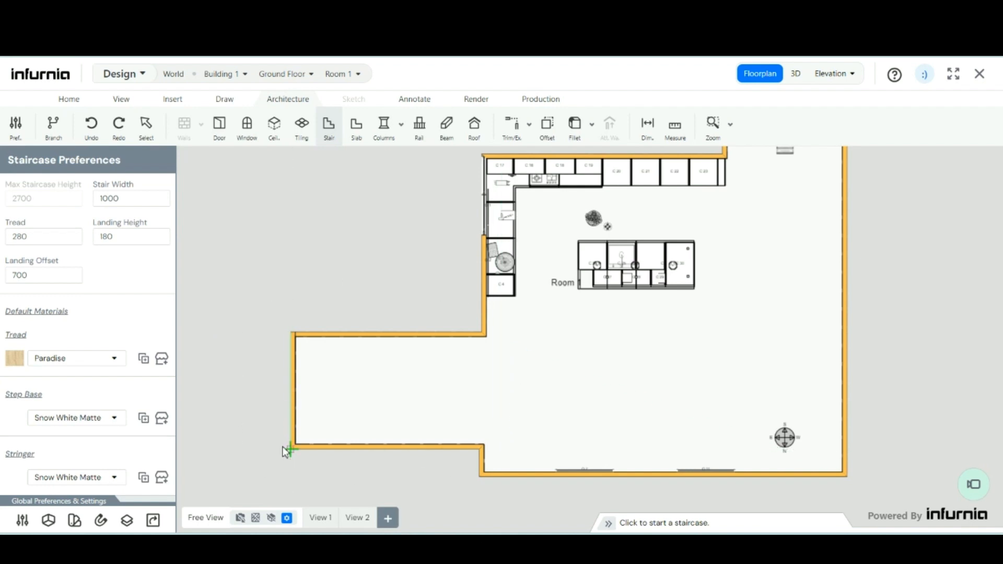
scroll(302, 455, up, 3)
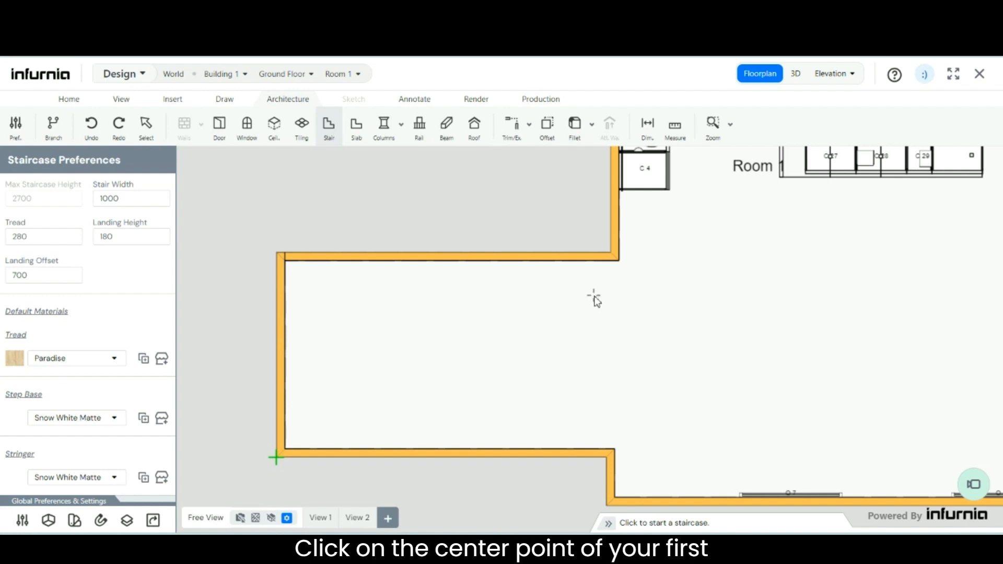
click(614, 314)
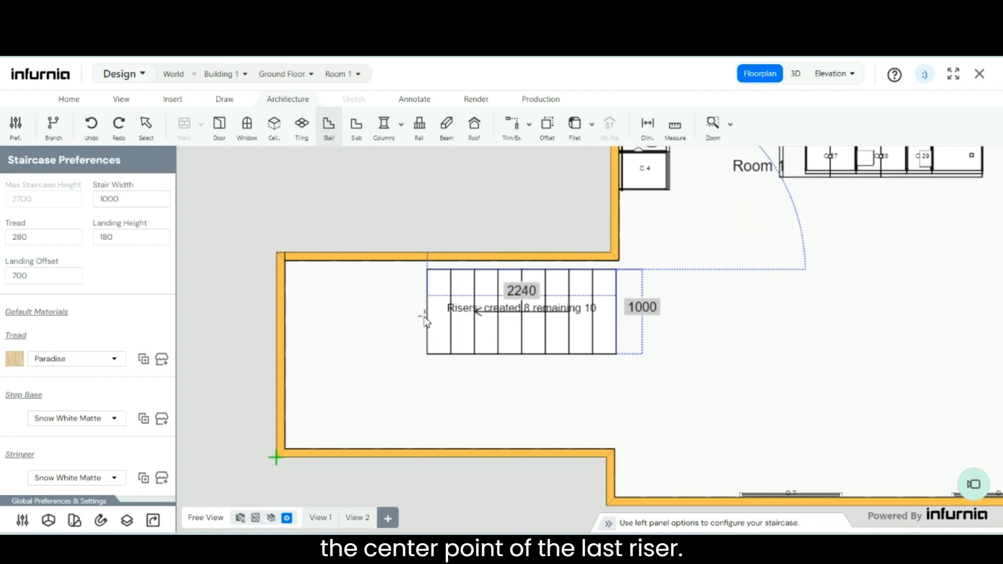
click(424, 320)
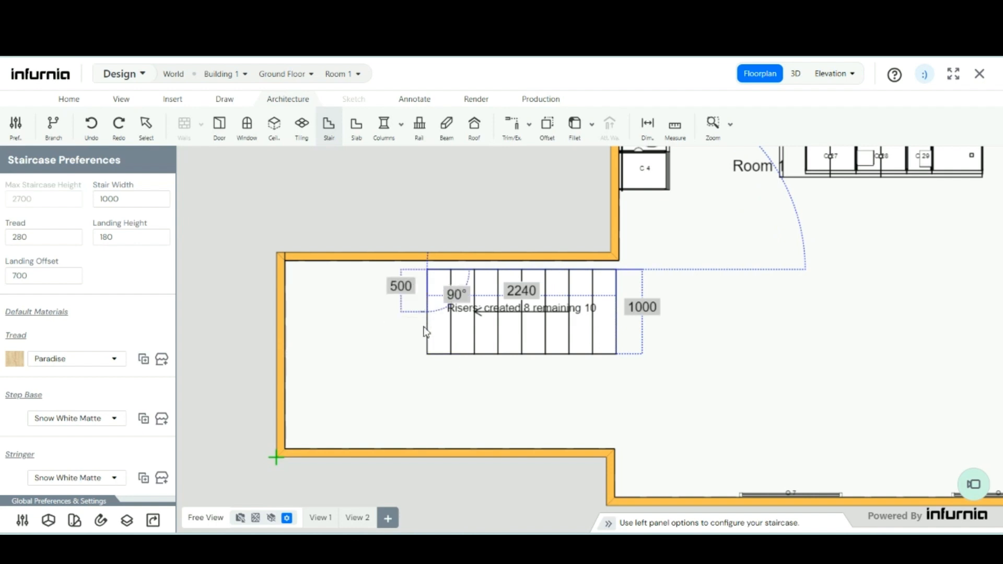
click(428, 405)
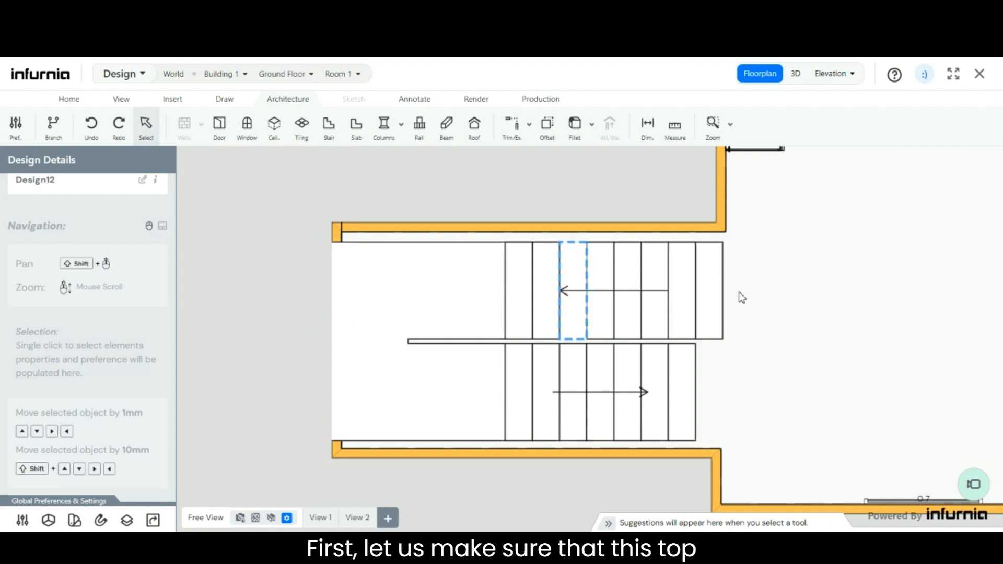
Step: Move the upper flight with Offset in graphical Move mode so its outer starting corner meets the inner corner of the adjacent wall
scroll(716, 234, up, 2)
scroll(714, 236, up, 1)
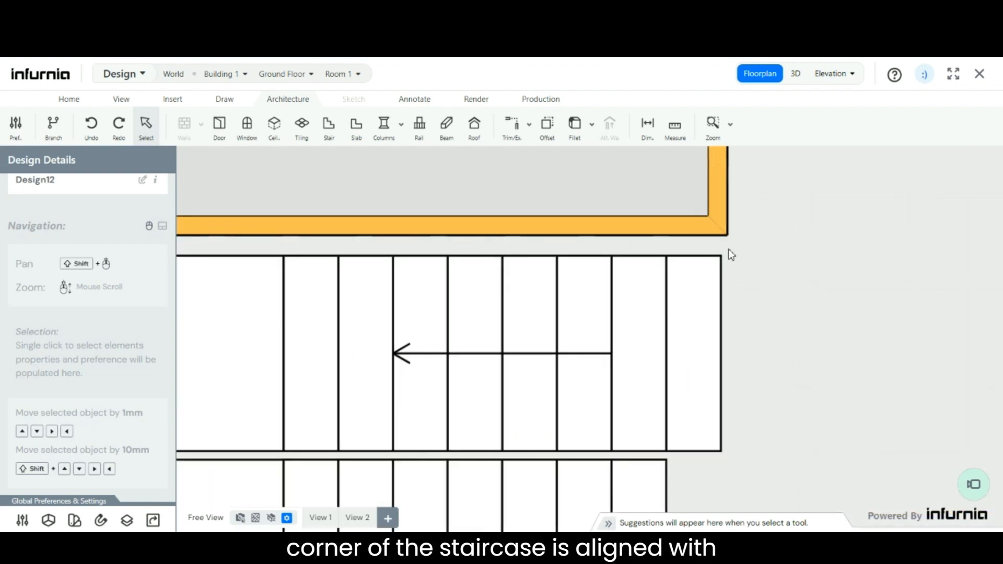
scroll(726, 254, down, 3)
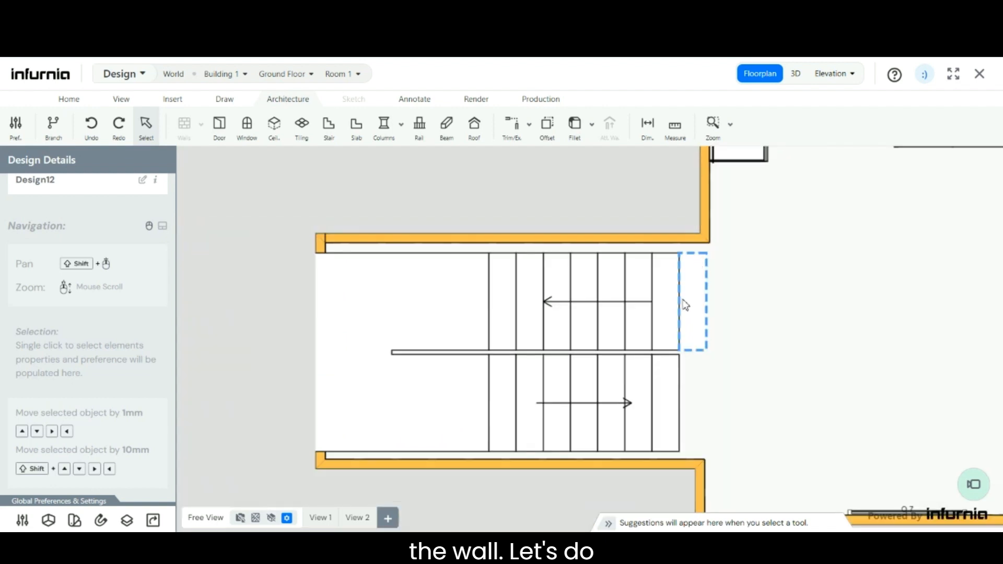
click(685, 305)
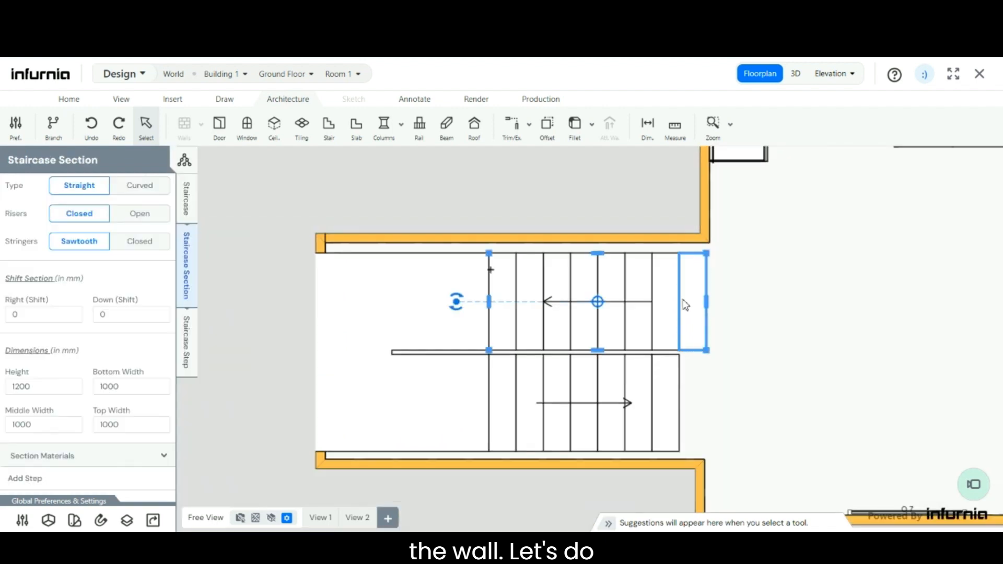
click(548, 135)
scroll(701, 242, up, 1)
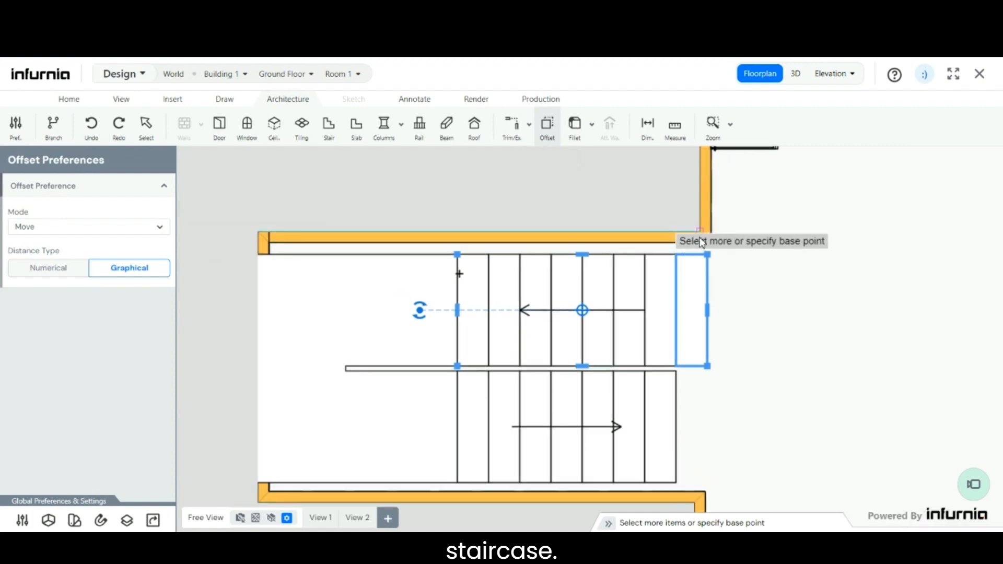
scroll(702, 242, up, 3)
click(725, 278)
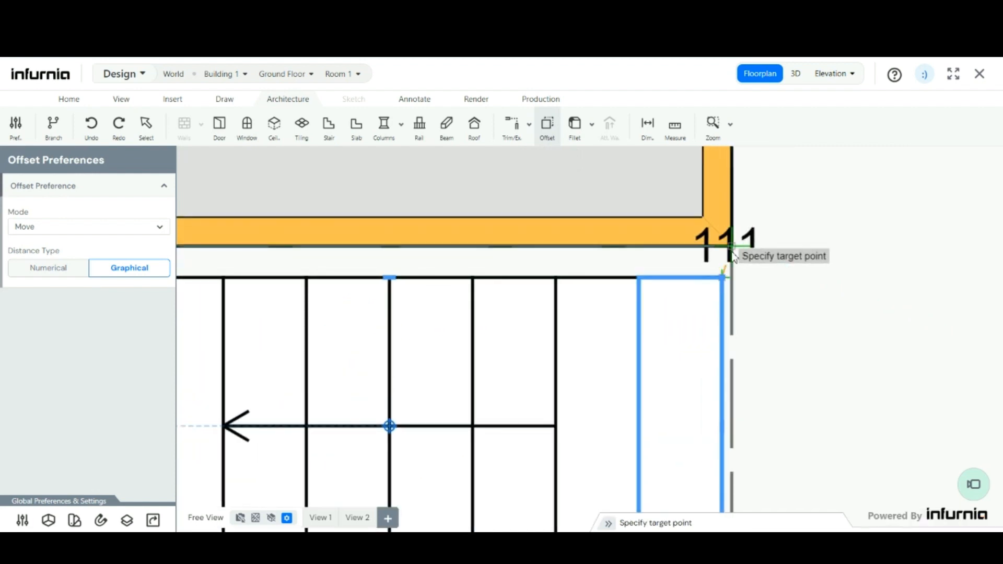
click(732, 252)
scroll(623, 246, down, 3)
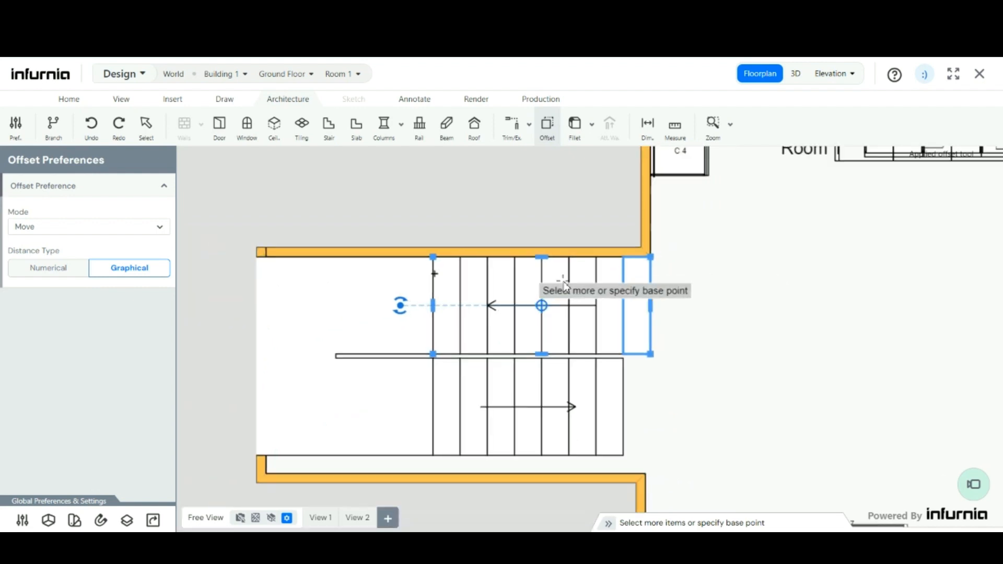
key(Escape)
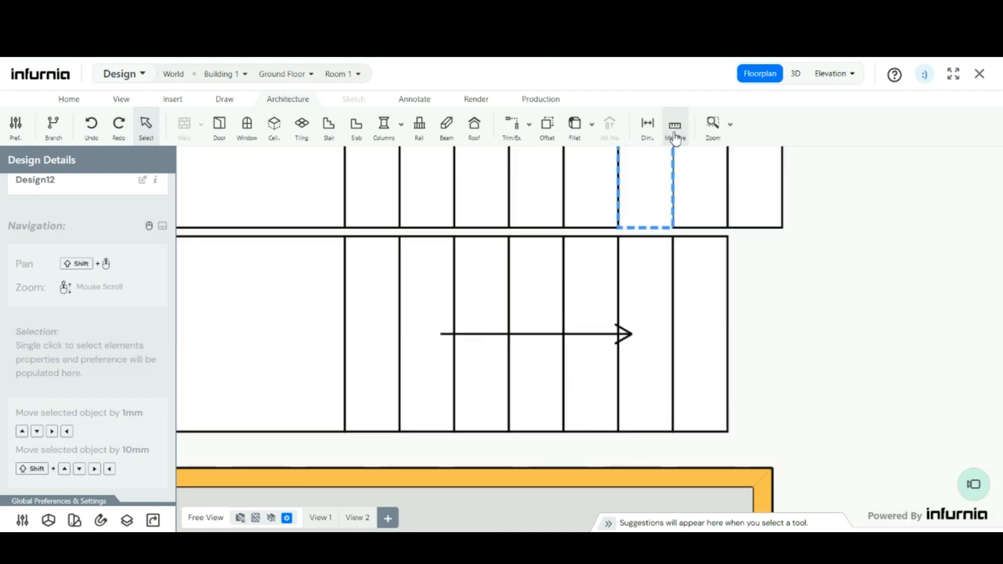
Step: Measure the gap between the lower flight's edge and the alcove's lower wall
click(674, 136)
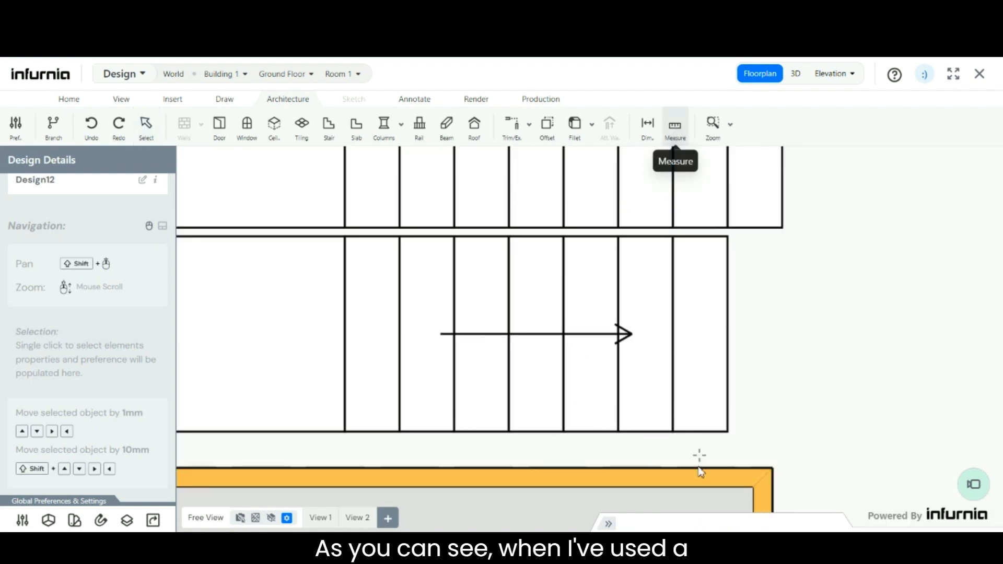
click(617, 433)
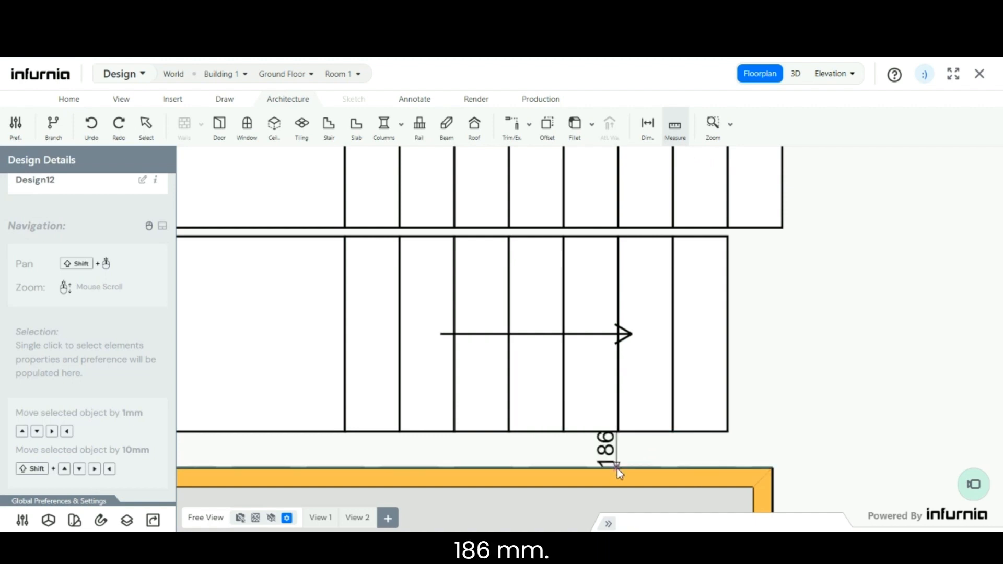
key(Escape)
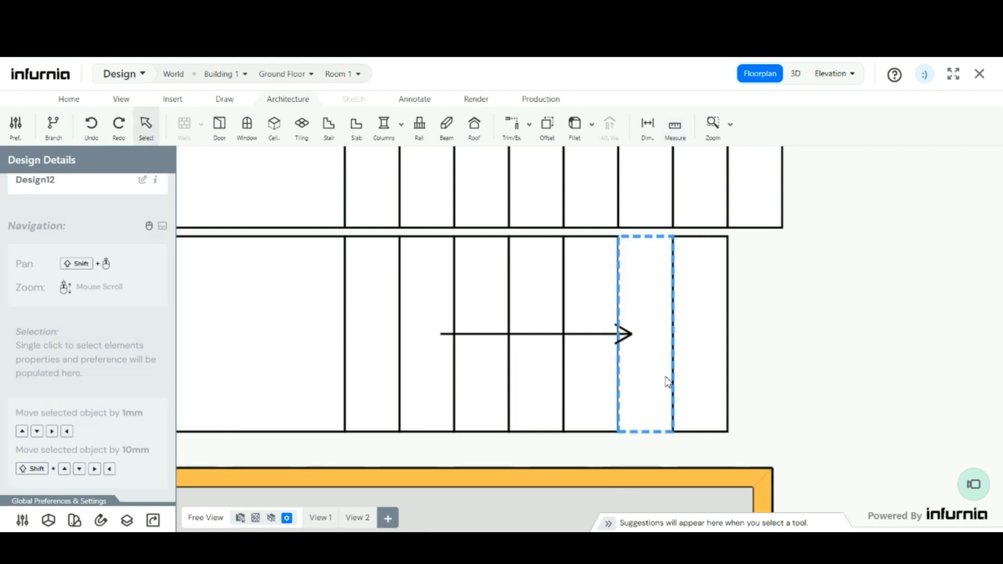
Step: Shift the lower flight section down by 186 mm to meet the alcove's lower wall
scroll(665, 381, down, 2)
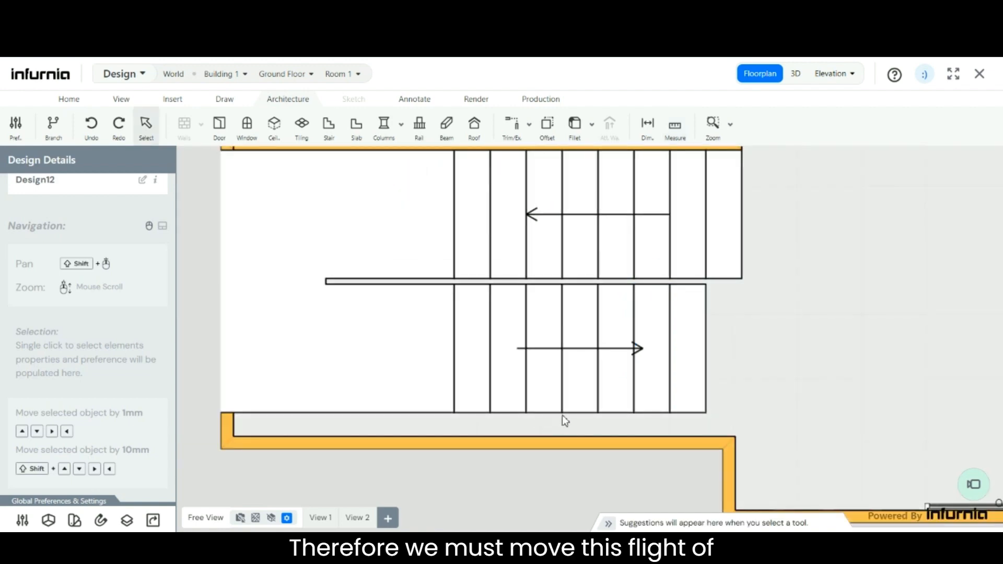
click(575, 400)
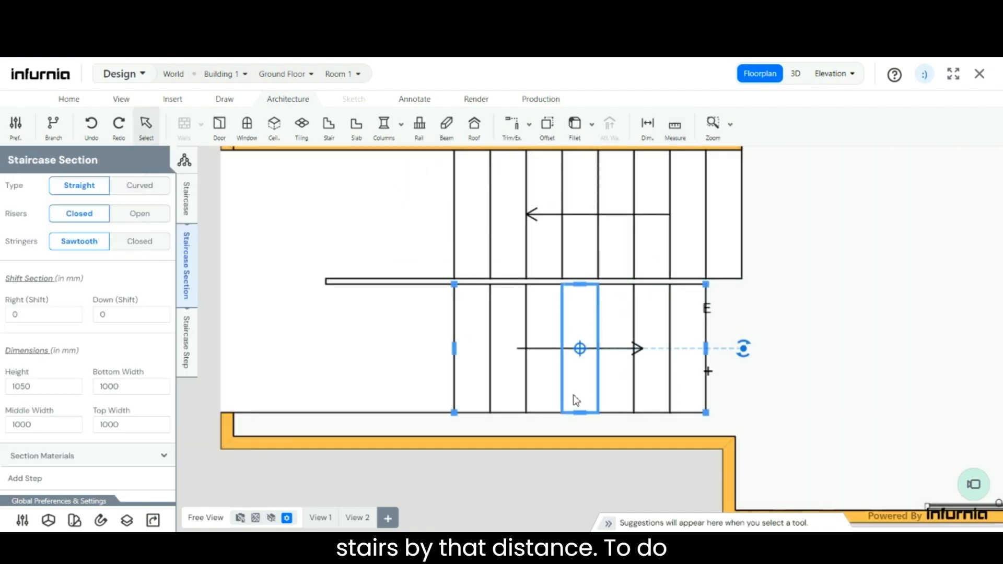
click(605, 341)
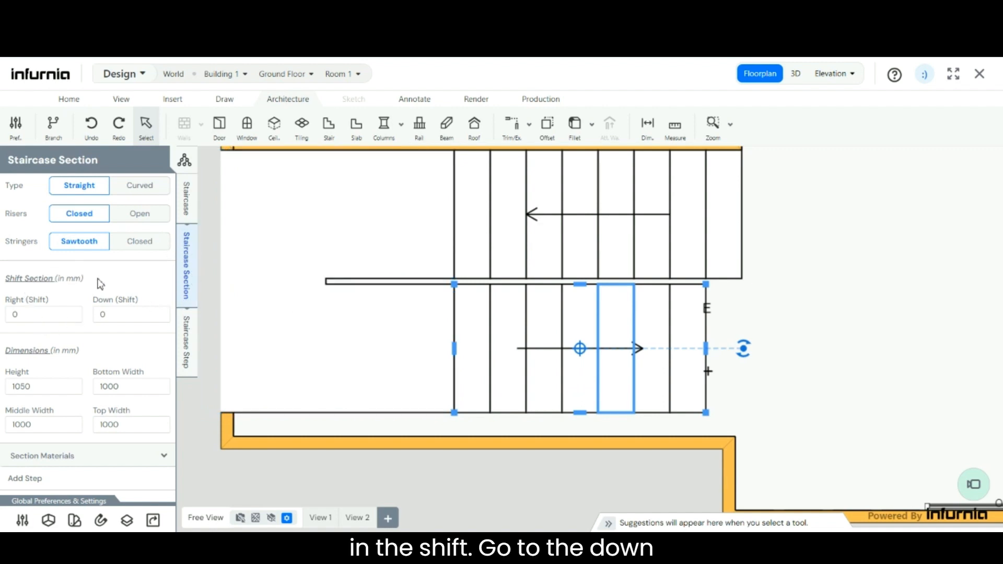
click(112, 314)
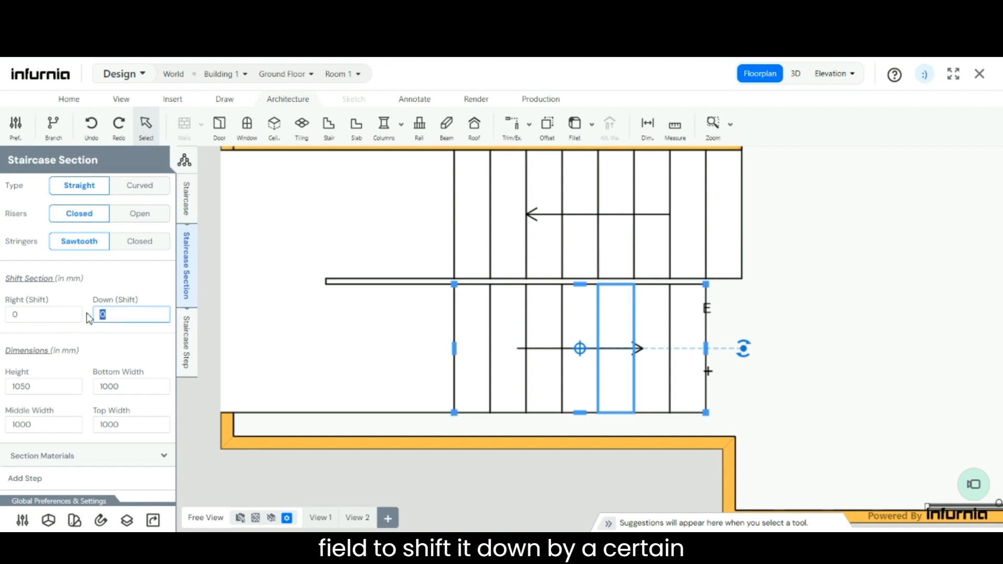
text(186)
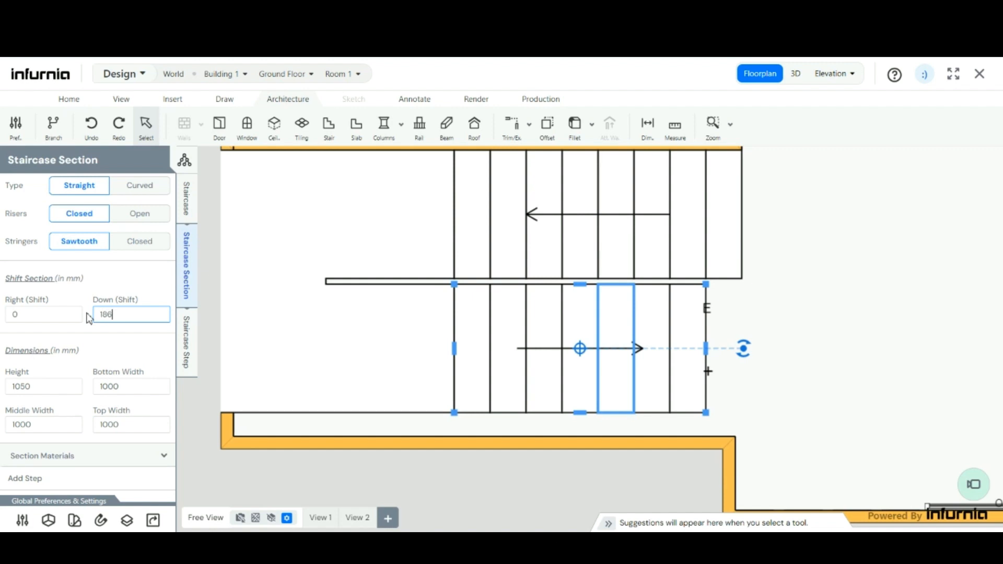
key(Return)
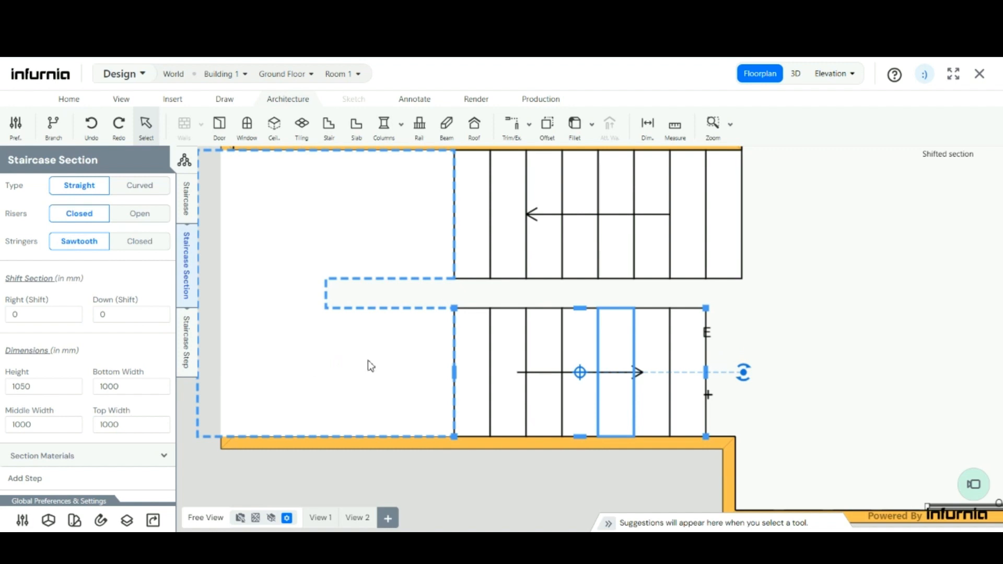
key(Escape)
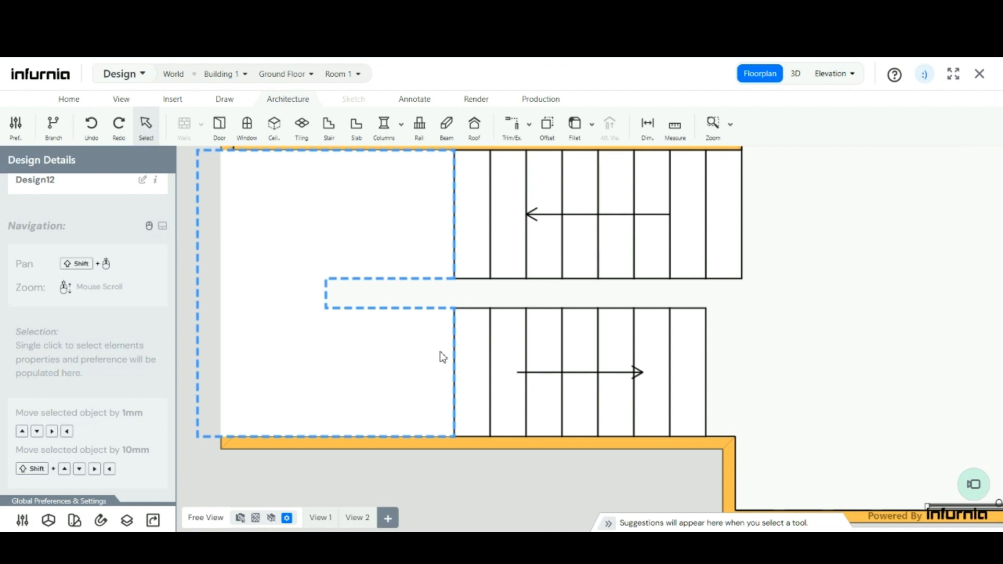
Step: Switch the working level from Room 1 to the whole Ground Floor
scroll(564, 435, down, 3)
scroll(433, 376, up, 2)
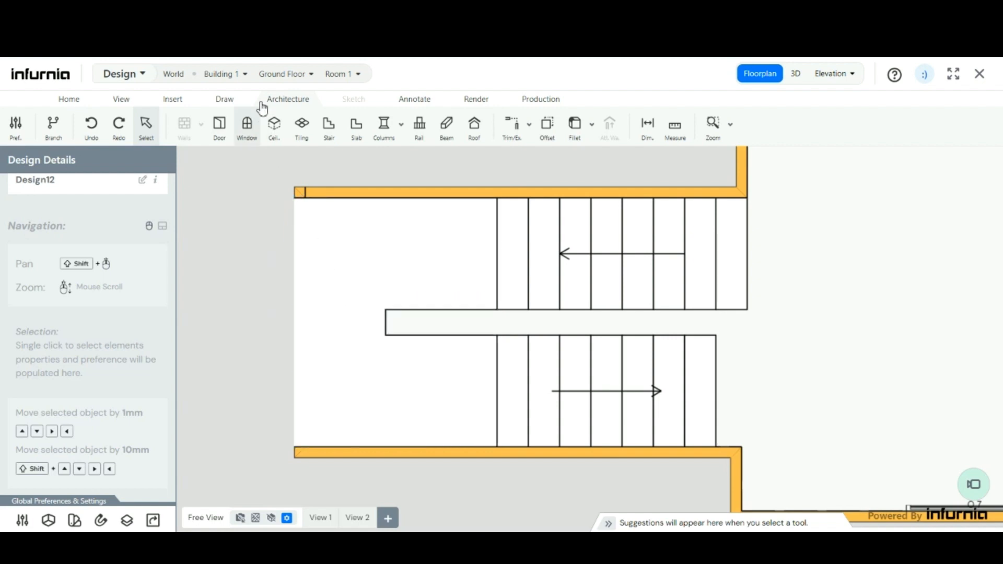
click(277, 76)
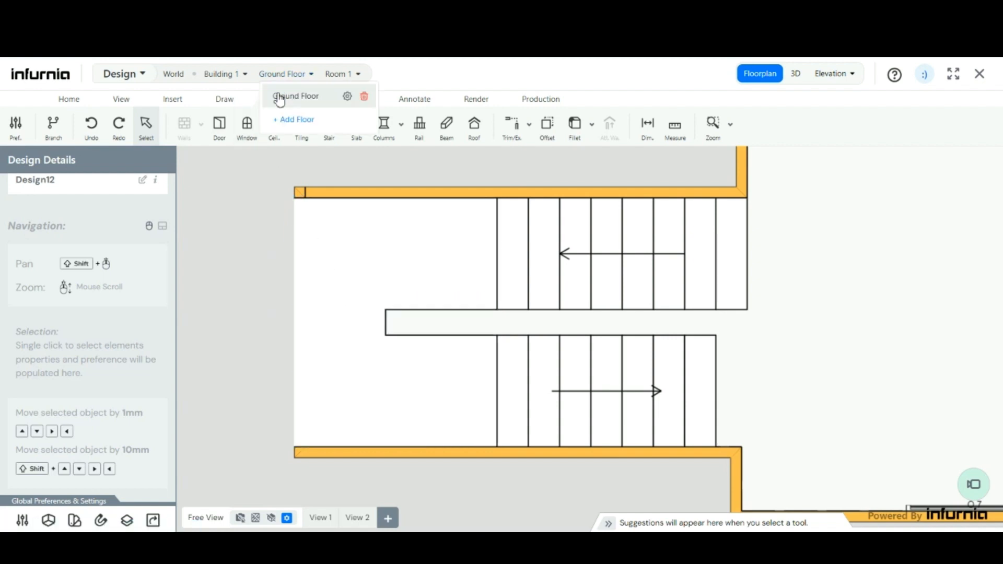
click(280, 97)
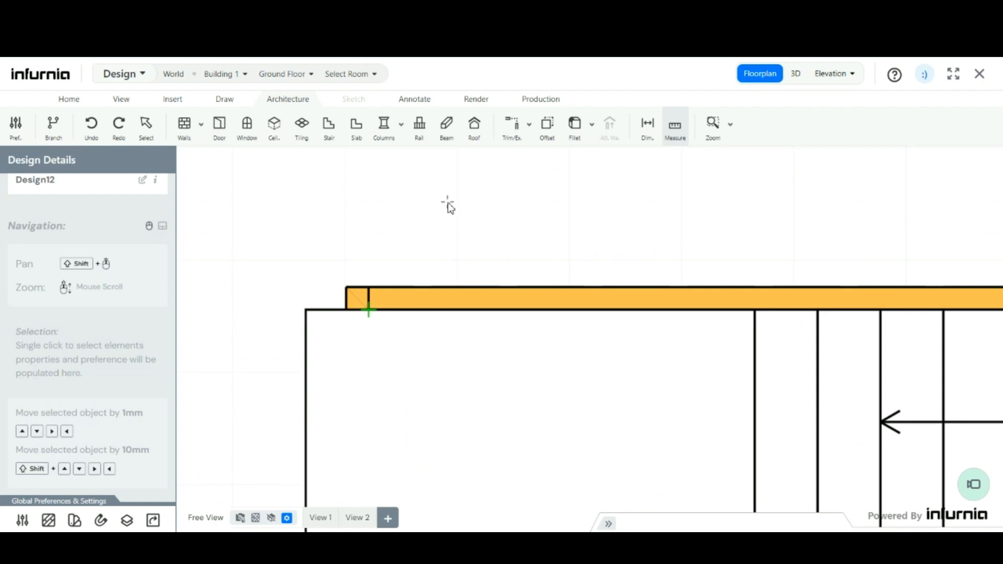
Step: Measure from the alcove's upper inner wall corner to the point where the landing meets the upper flight
key(Escape)
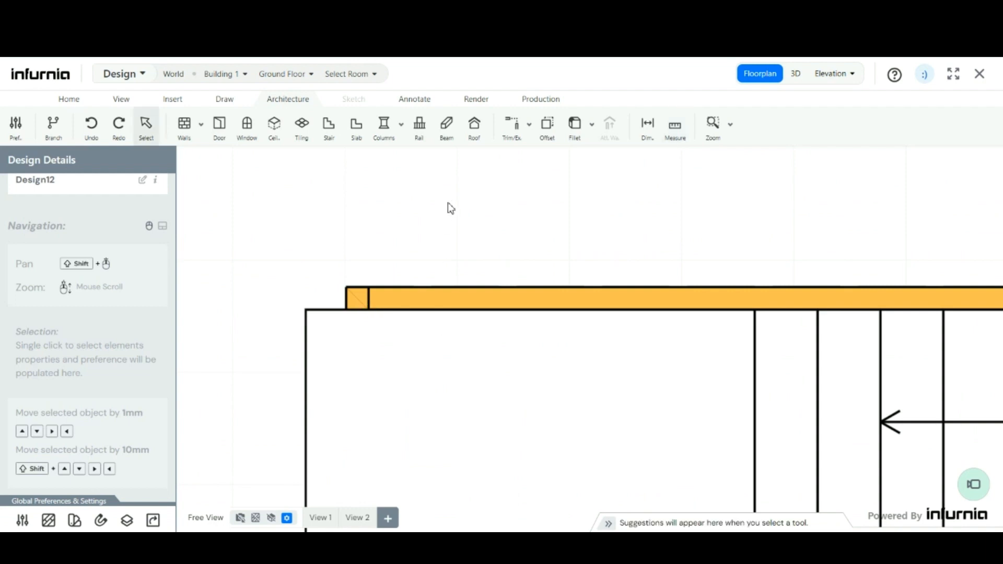
click(675, 126)
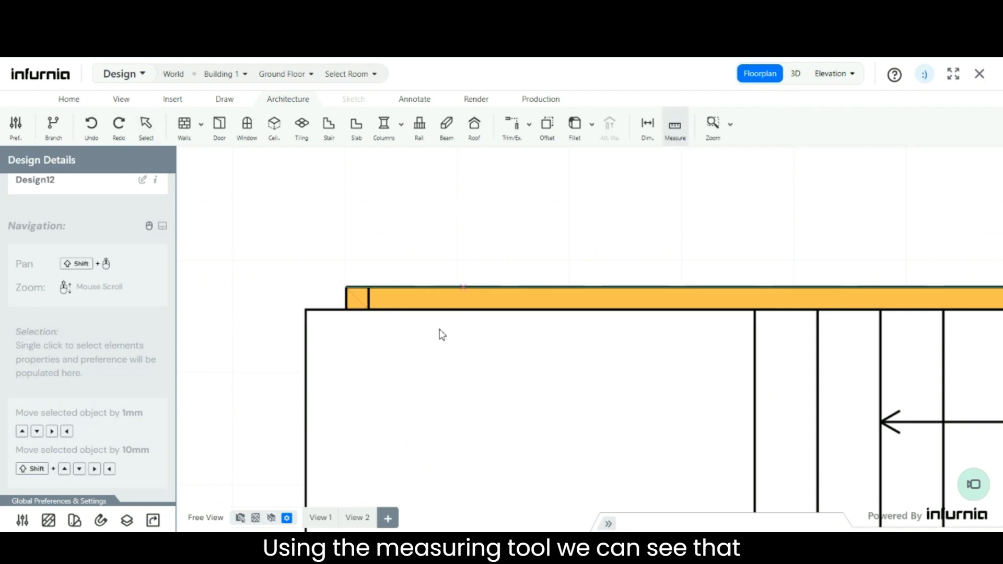
click(369, 311)
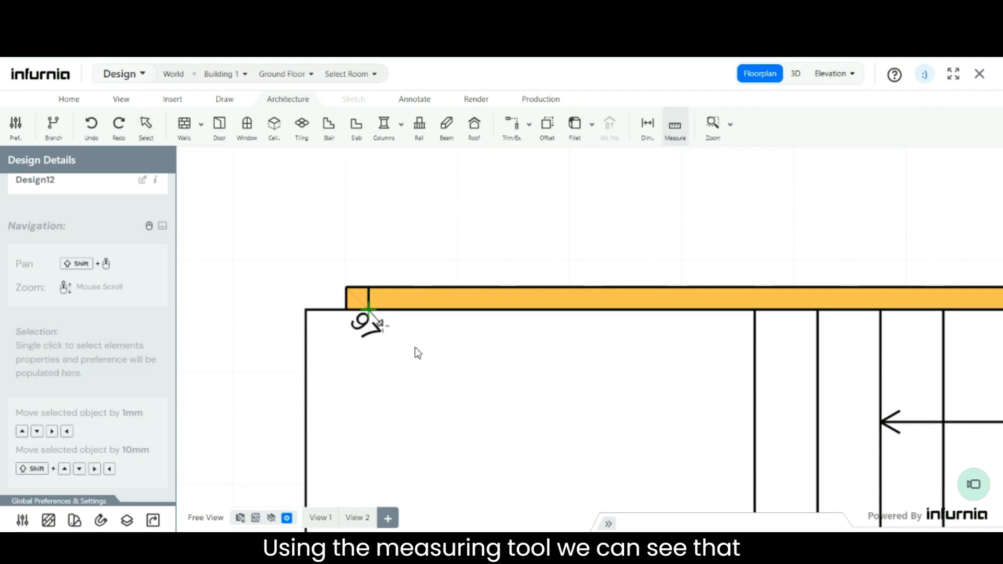
click(754, 310)
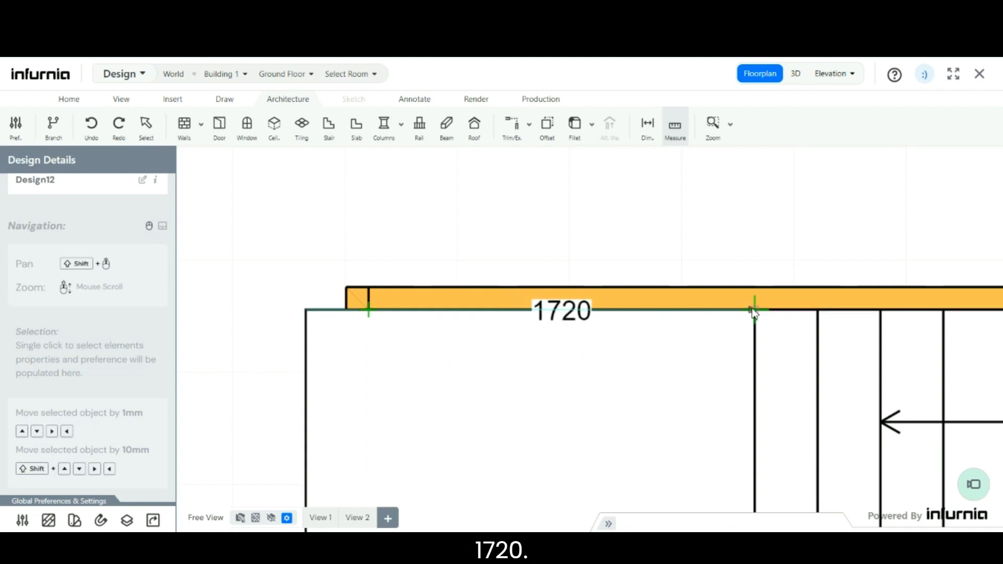
key(Escape)
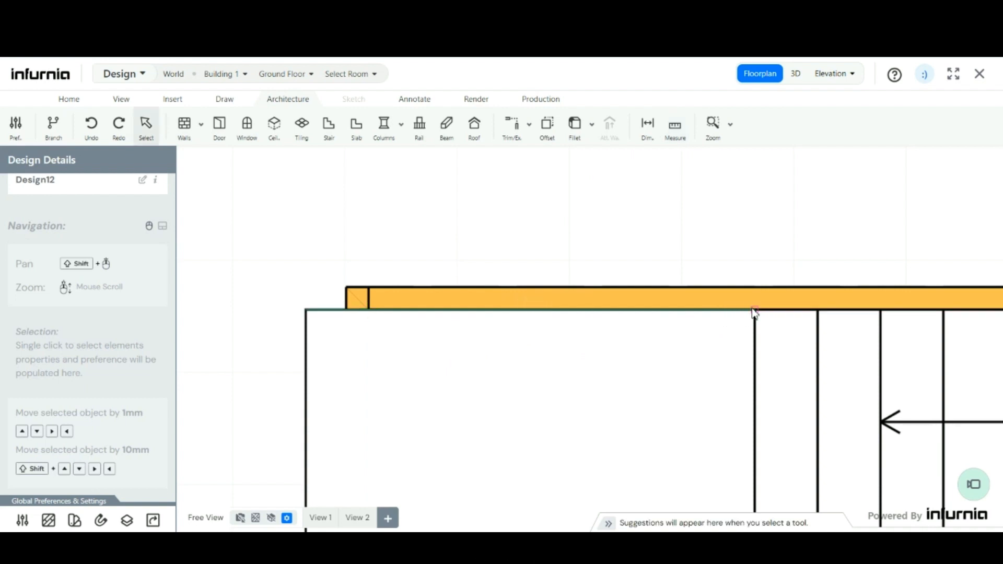
Step: Set the landing's outer taper lengths to 1720 mm for both the bottom and top sections
scroll(426, 206, down, 3)
scroll(337, 243, down, 2)
scroll(358, 374, up, 2)
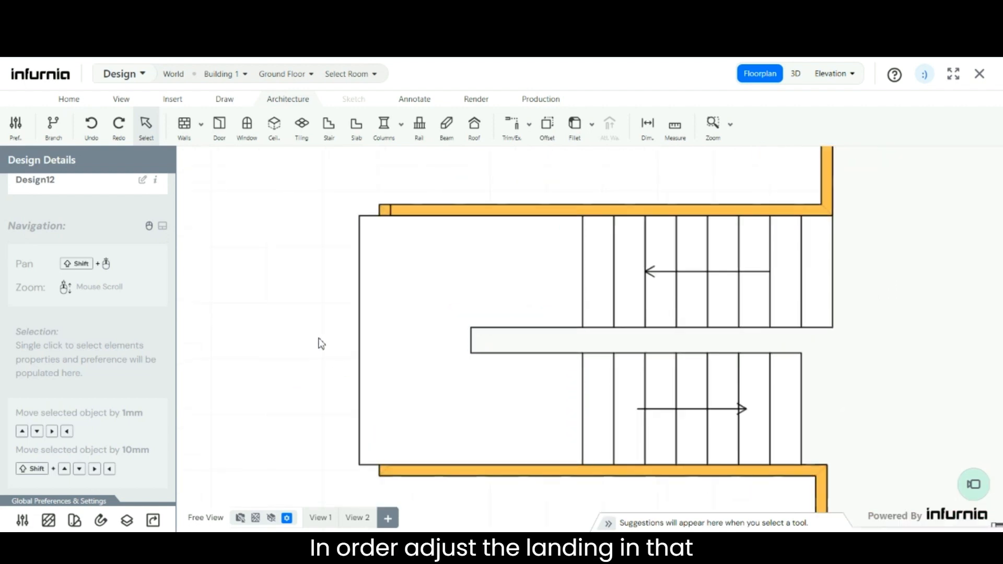
click(474, 296)
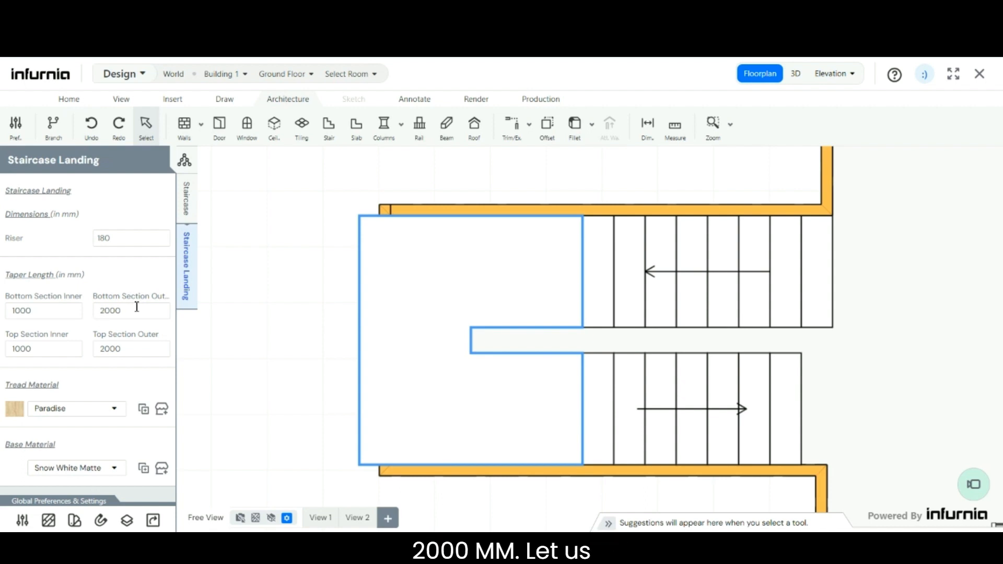
drag(137, 306, 92, 312)
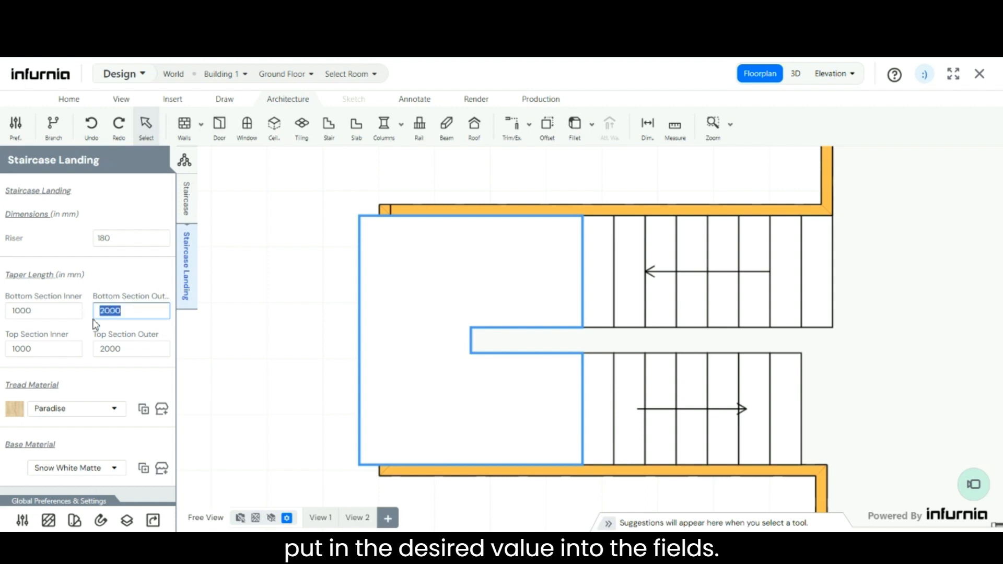
text(1720)
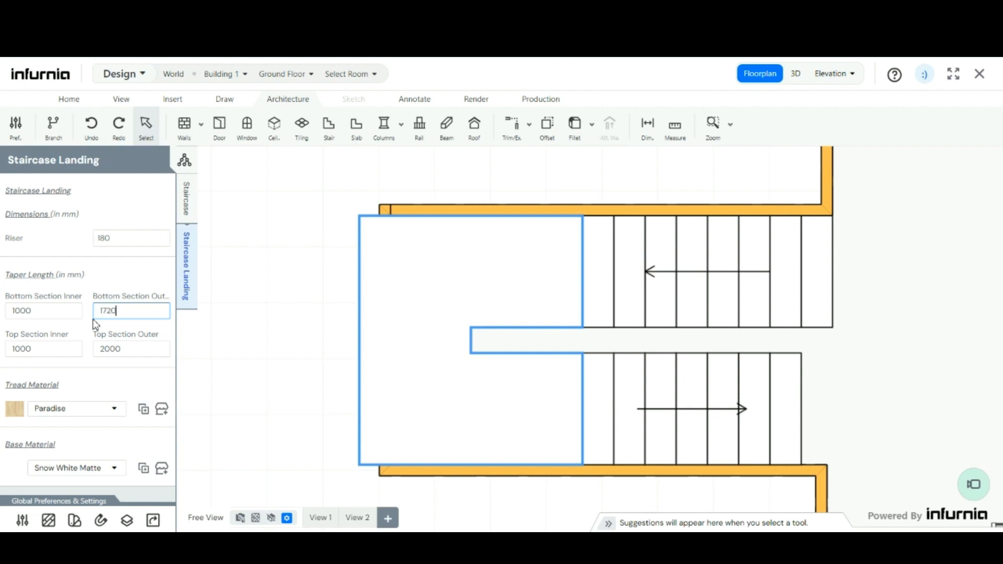
key(Return)
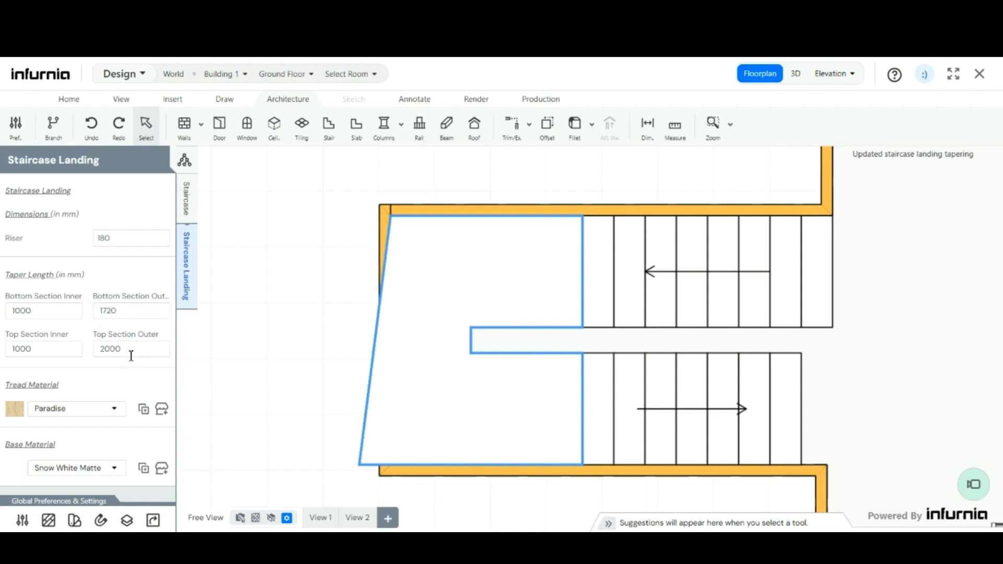
click(130, 349)
drag(130, 352, 93, 355)
text(1720)
key(Return)
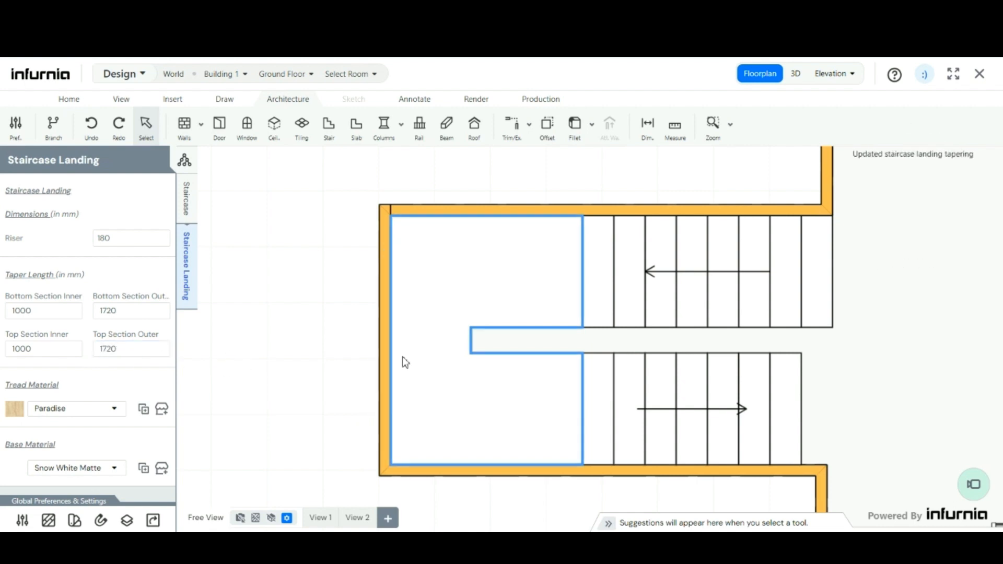
Step: Set the landing's inner taper lengths to 100 mm for both the bottom and top sections
scroll(417, 370, up, 2)
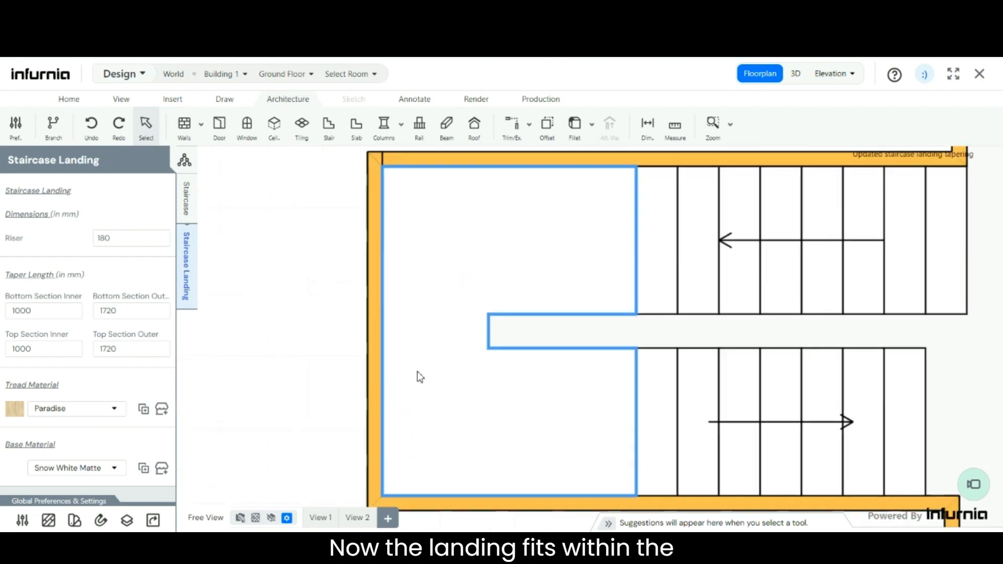
scroll(418, 376, up, 1)
scroll(455, 330, up, 2)
scroll(464, 337, down, 1)
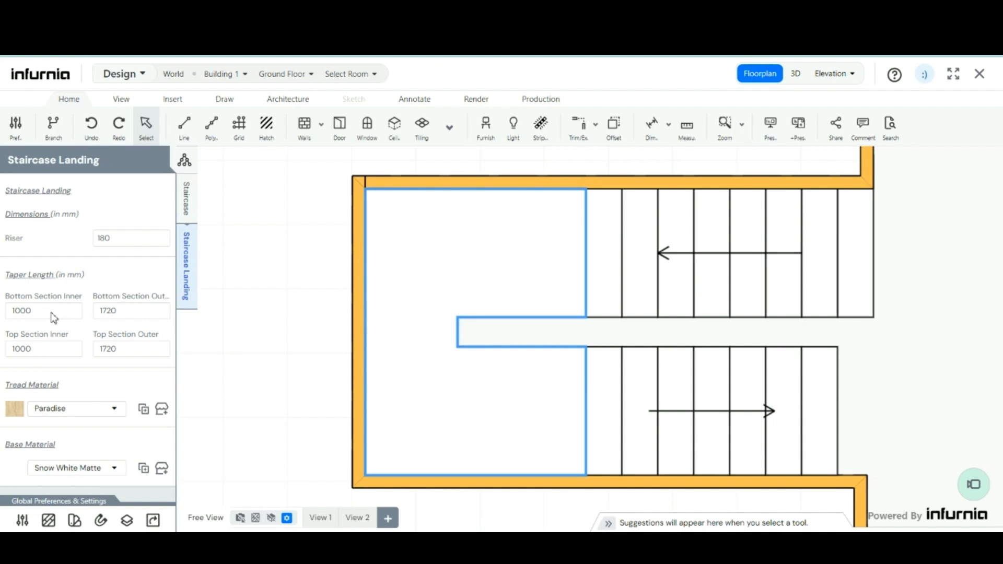
click(70, 316)
key(BackSpace)
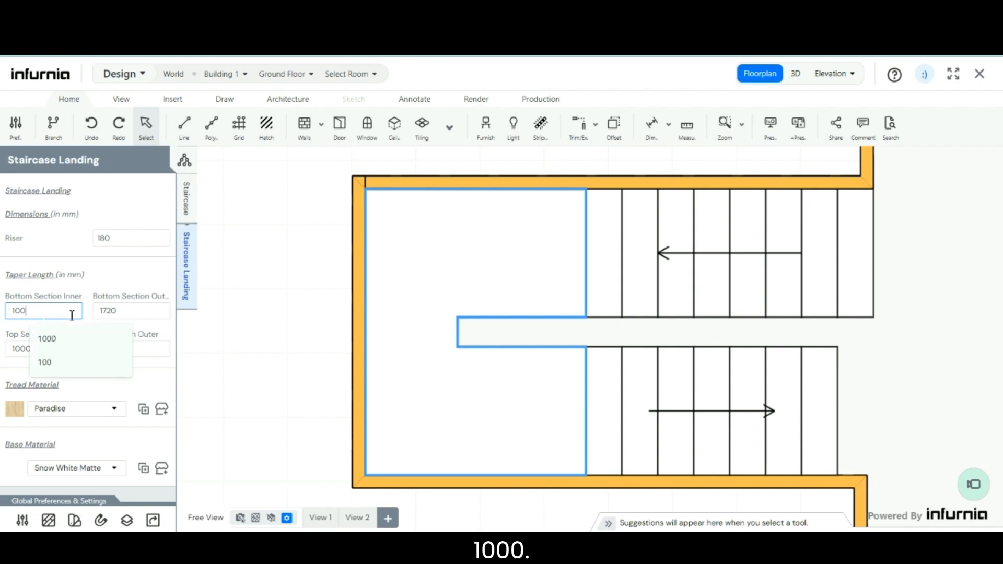
key(Return)
click(74, 346)
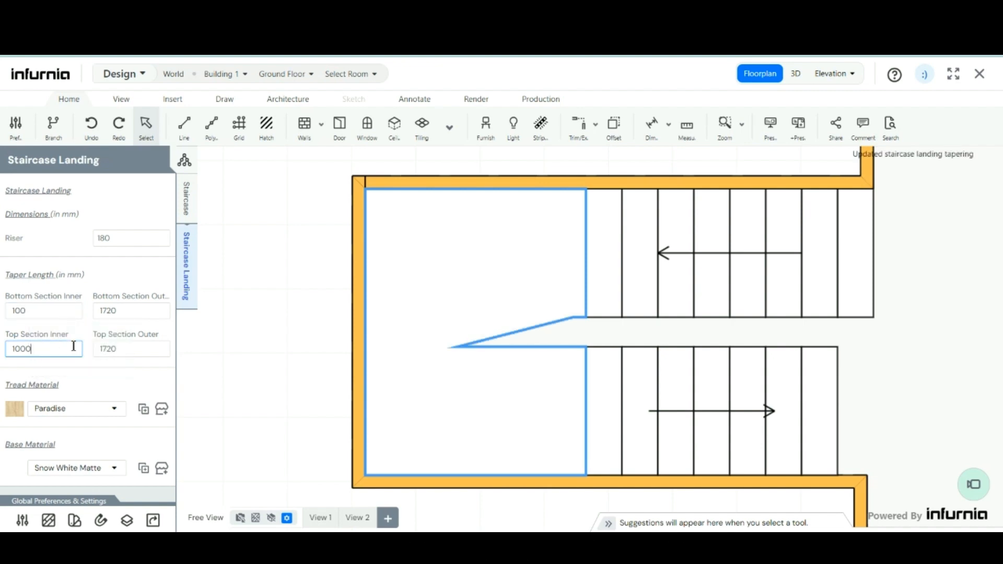
key(BackSpace)
key(Return)
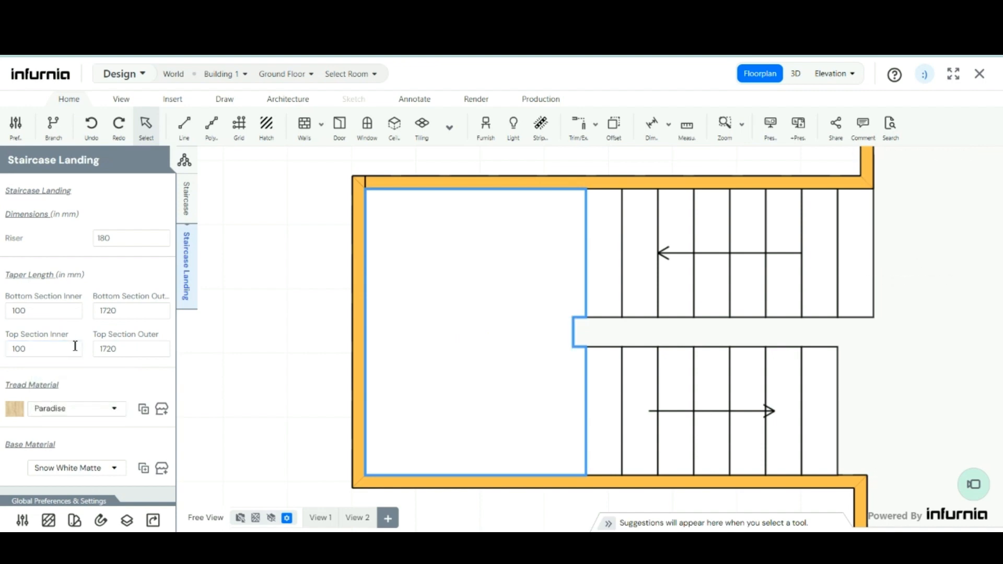
click(230, 343)
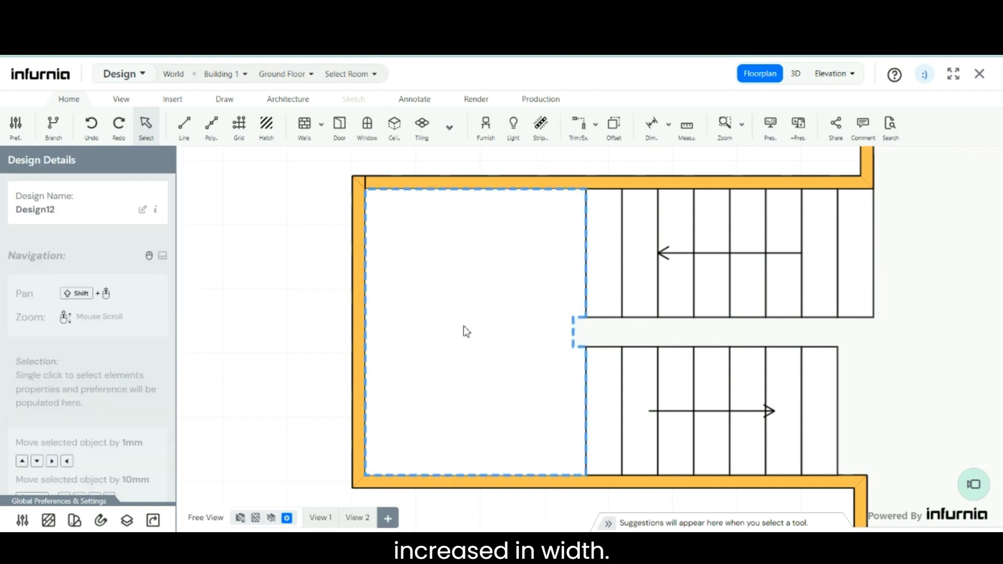
Step: Switch to the 3D view and inspect the staircase in its alcove up close
scroll(289, 340, down, 2)
scroll(528, 347, up, 2)
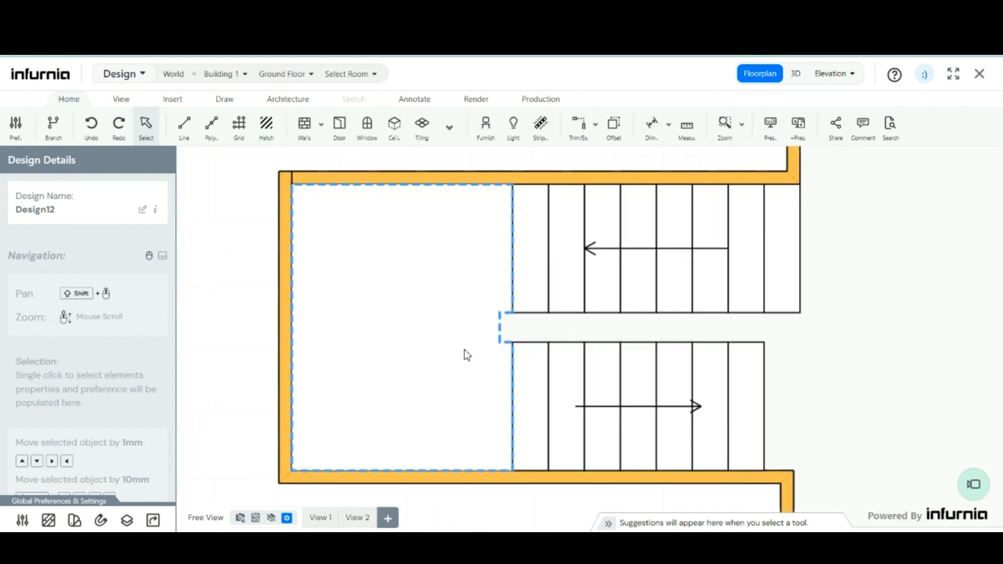
scroll(433, 357, down, 1)
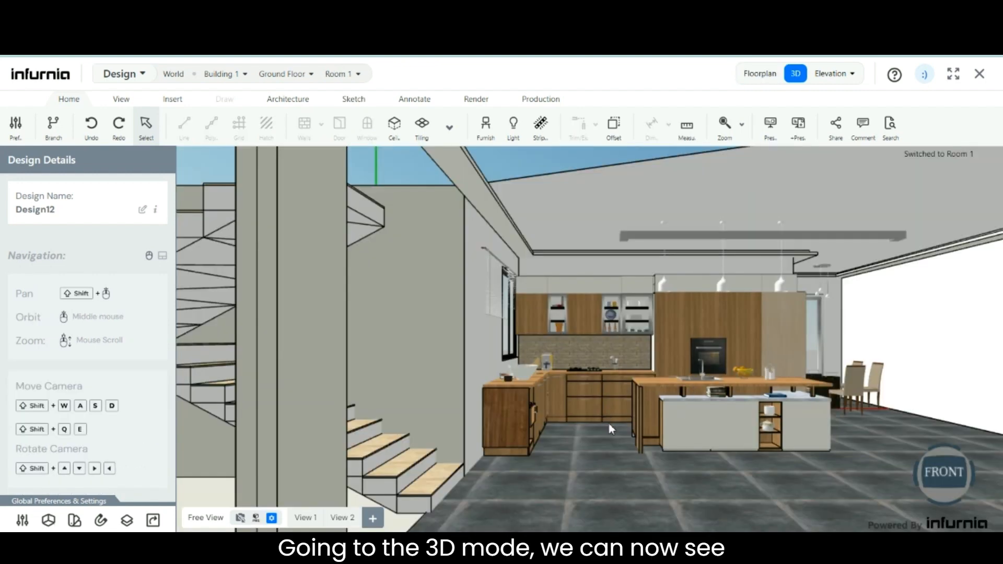
middle_drag(604, 446, 447, 455)
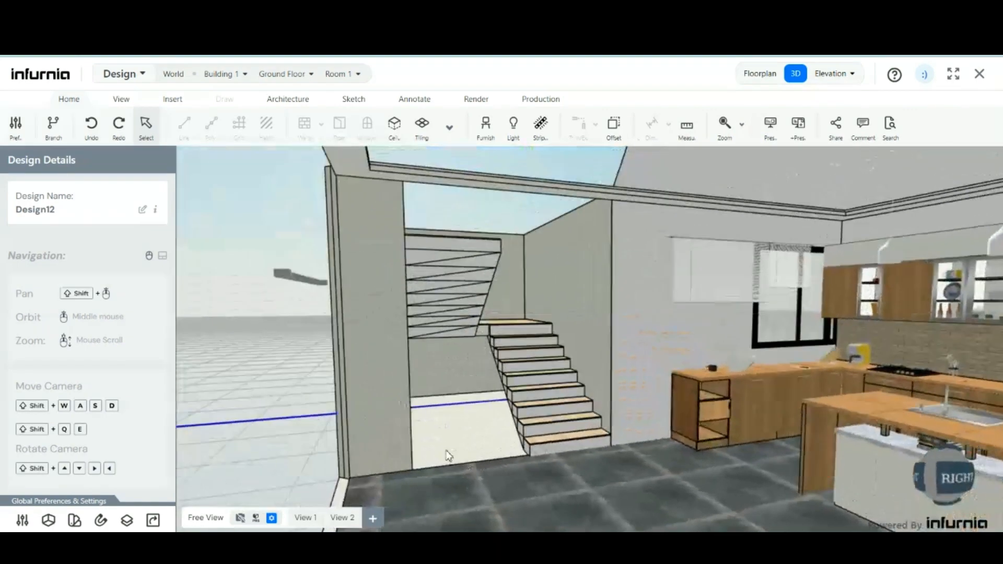
scroll(447, 455, up, 5)
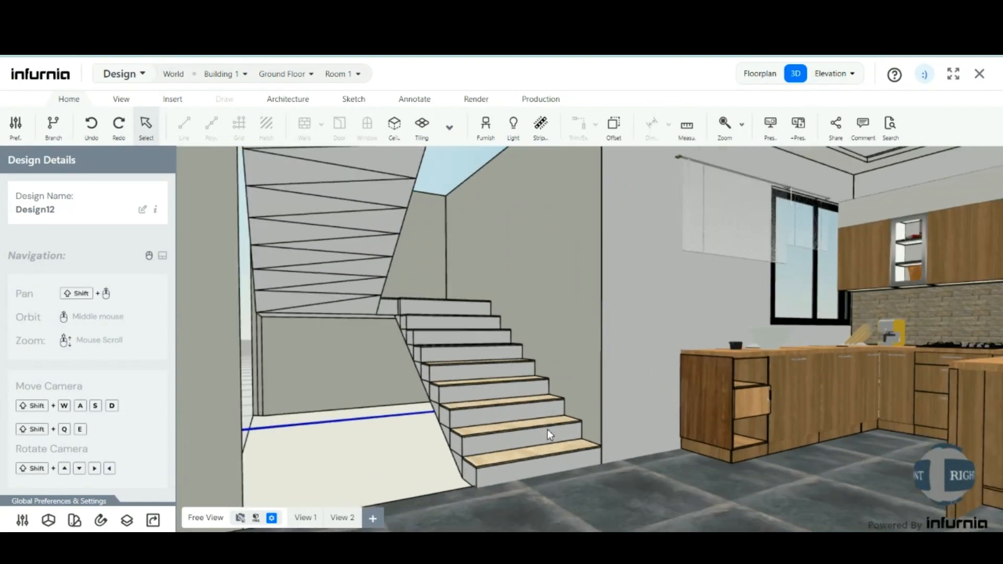
scroll(547, 433, up, 2)
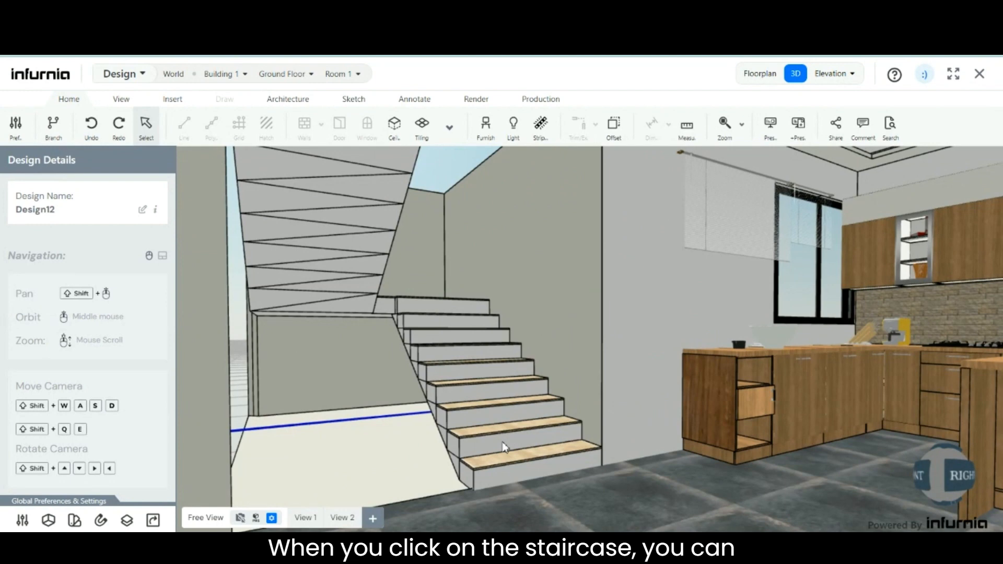
Step: Give the flight rising from the floor open risers and closed stringers
click(504, 447)
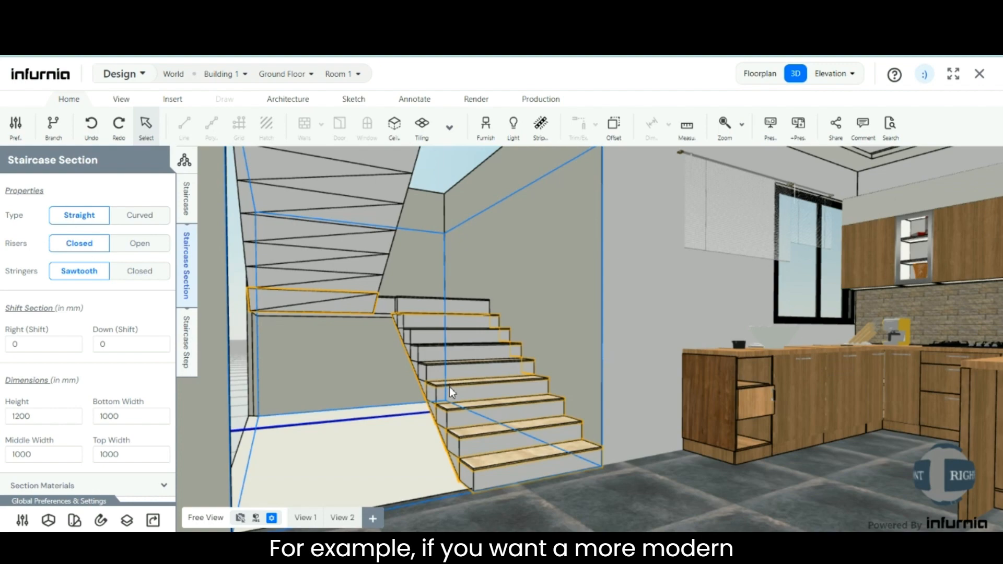
drag(449, 386, 400, 392)
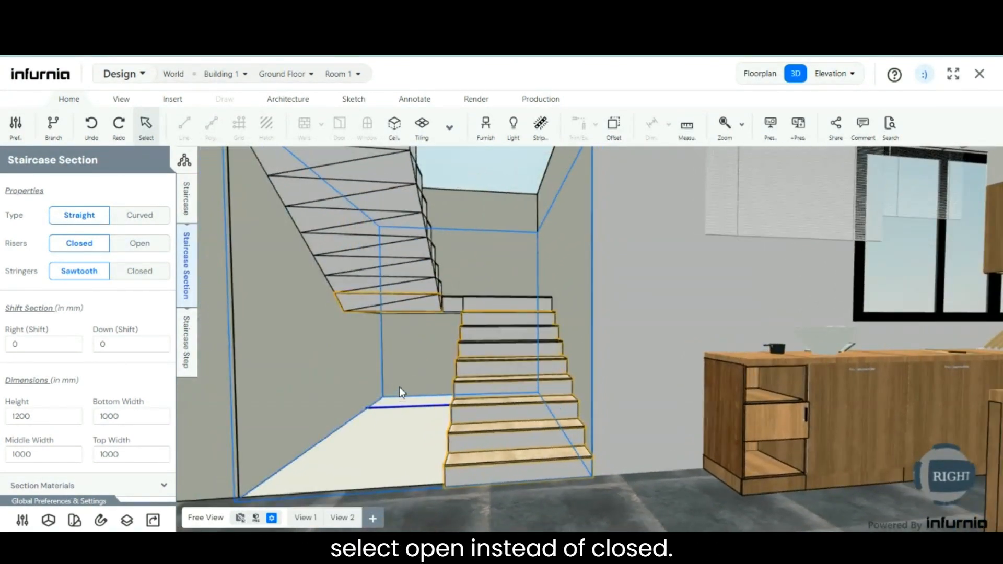
click(149, 253)
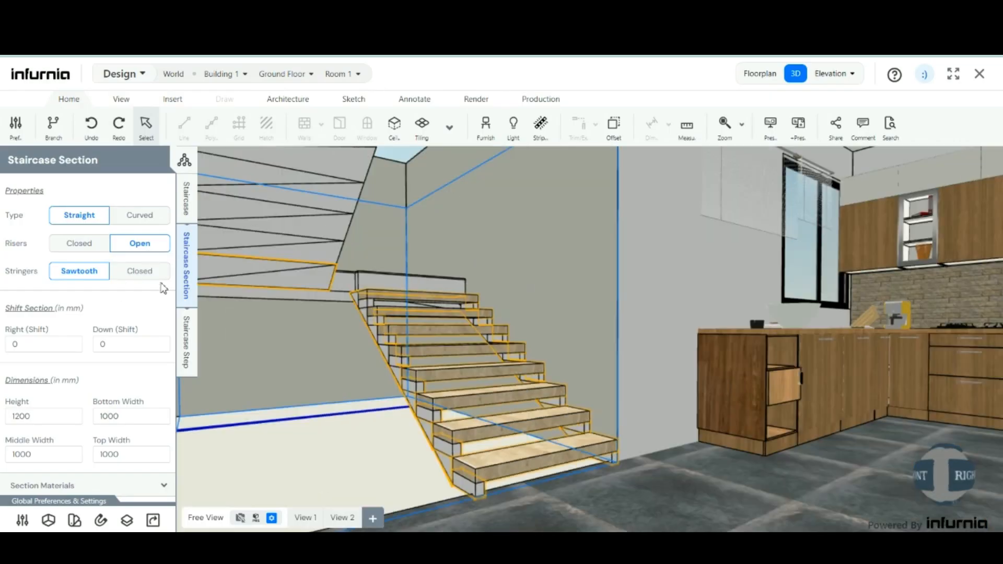
drag(603, 386, 516, 397)
scroll(426, 441, up, 2)
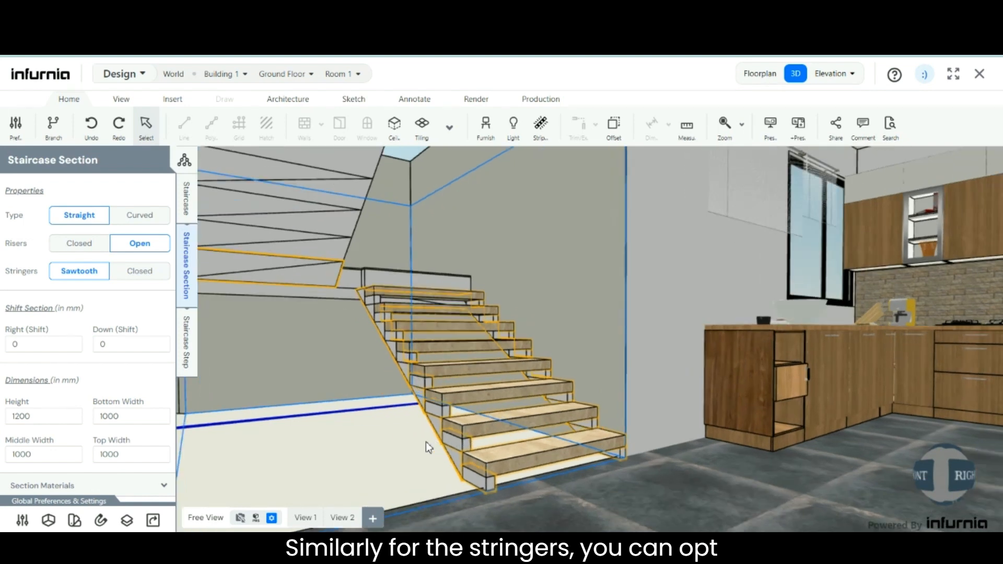
click(141, 271)
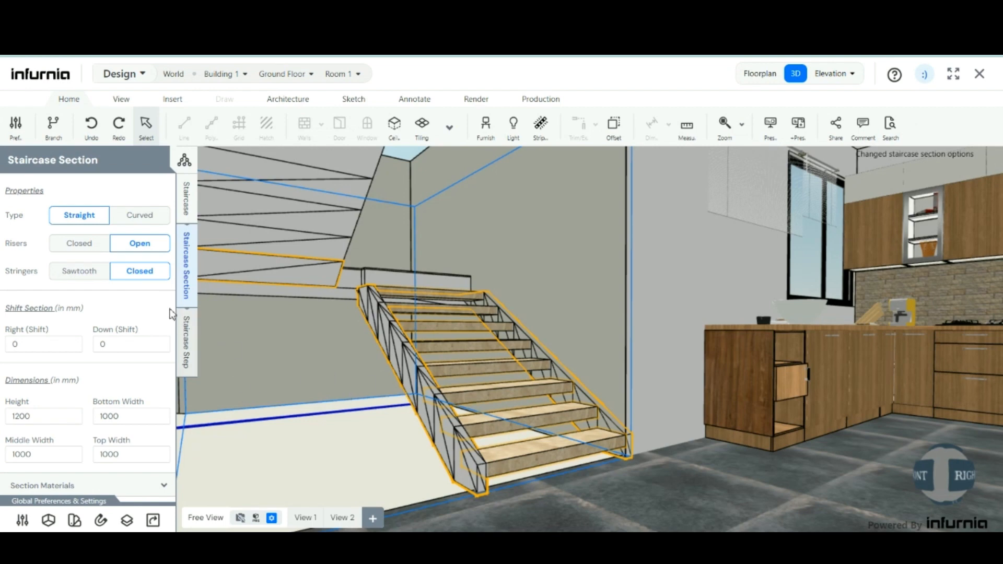
Step: Start adding a custom railing to the whole staircase
scroll(164, 323, down, 1)
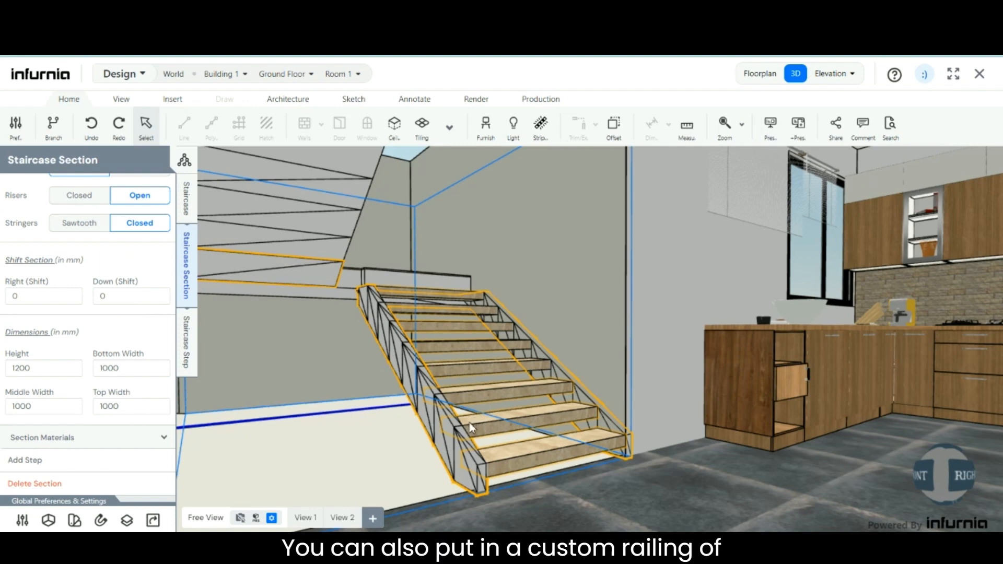
middle_drag(480, 418, 364, 450)
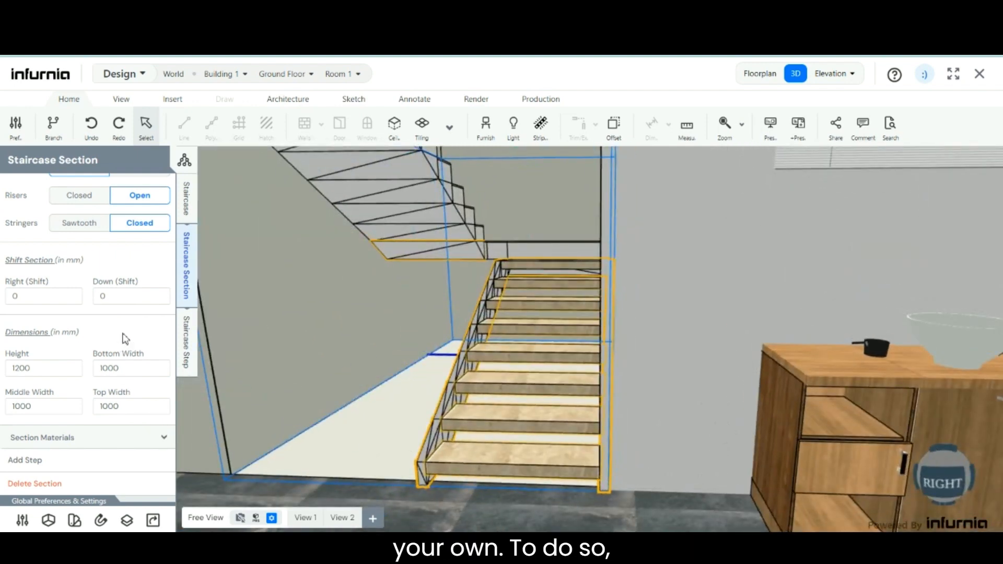
click(186, 201)
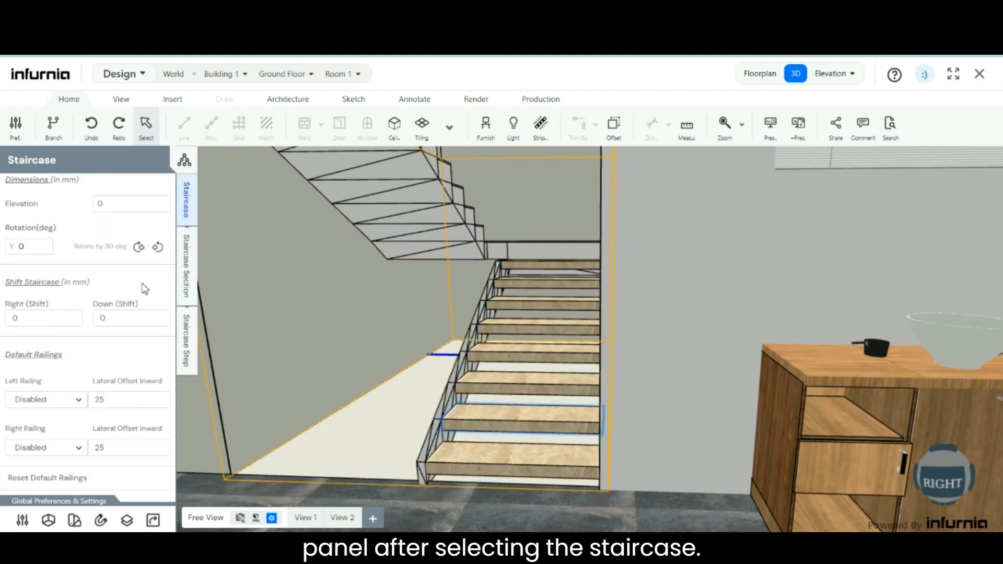
scroll(105, 355, down, 2)
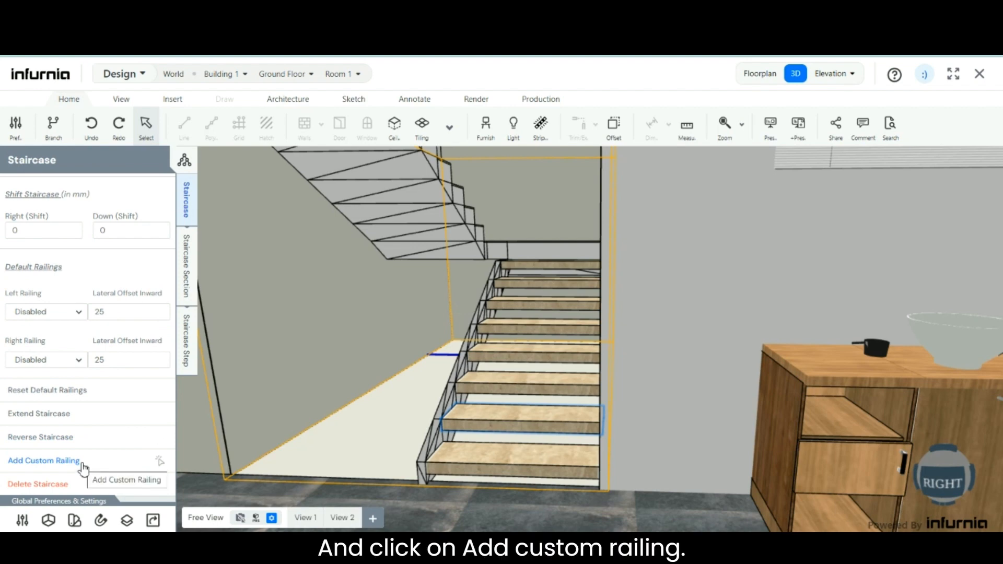
click(44, 461)
Step: Sketch the custom railing path with three connected lines along both flights' inner edges and across the gap at the landing, and apply it
scroll(496, 460, up, 10)
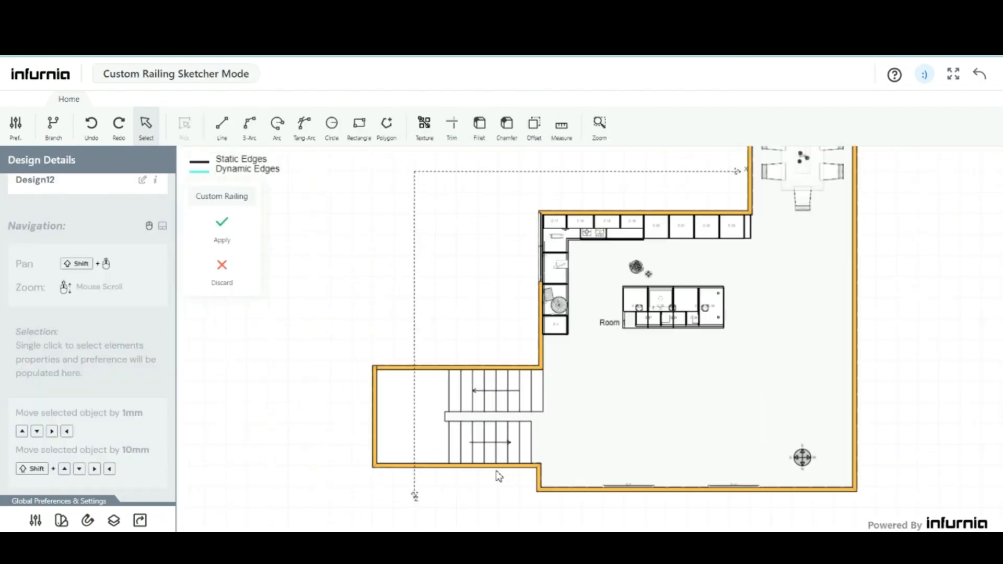
scroll(534, 440, down, 2)
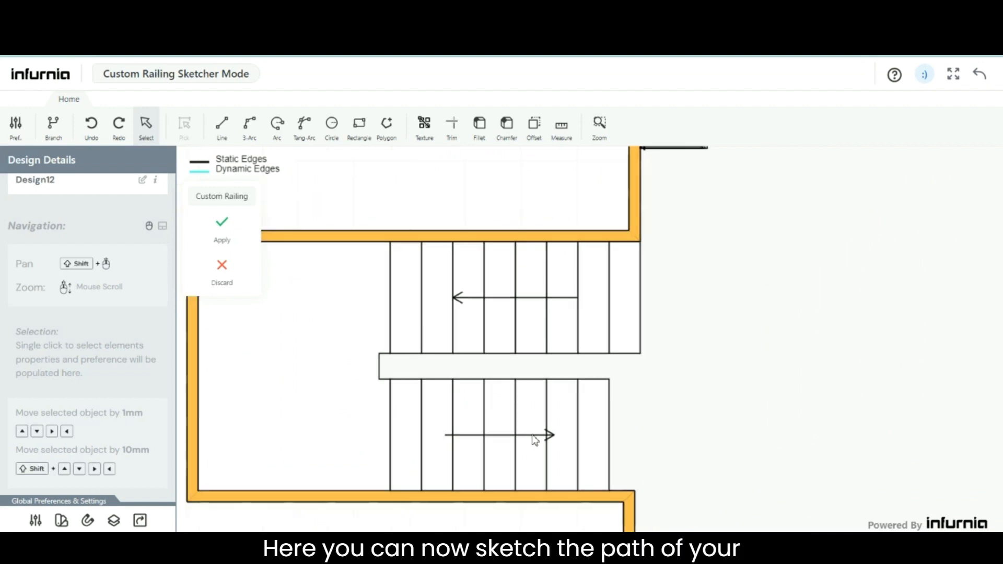
click(222, 123)
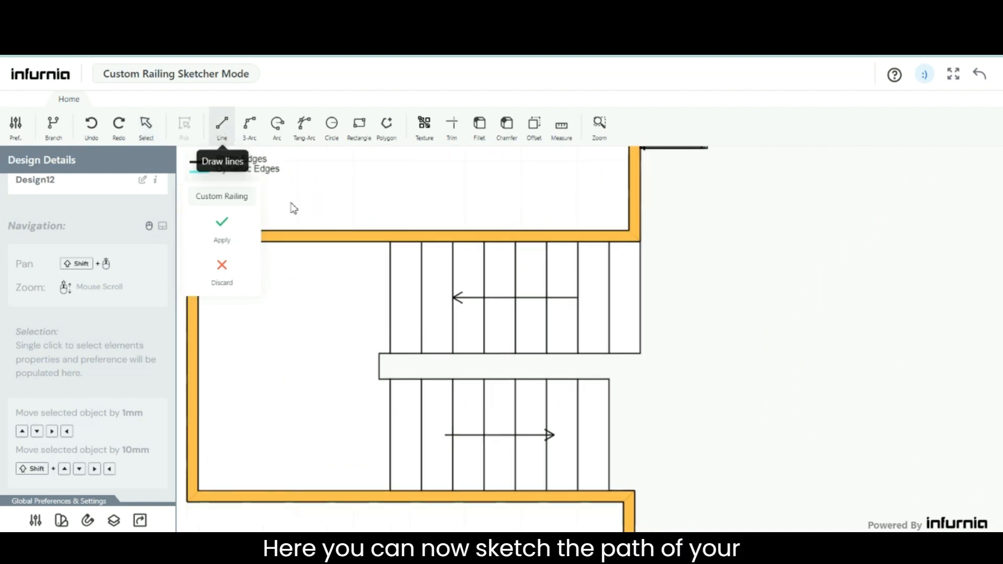
click(640, 354)
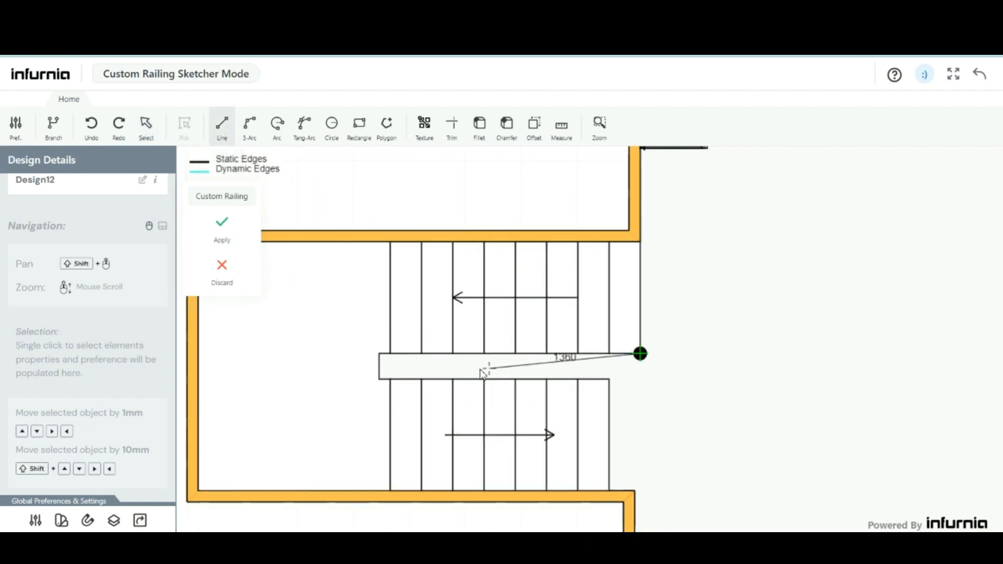
click(379, 354)
click(378, 379)
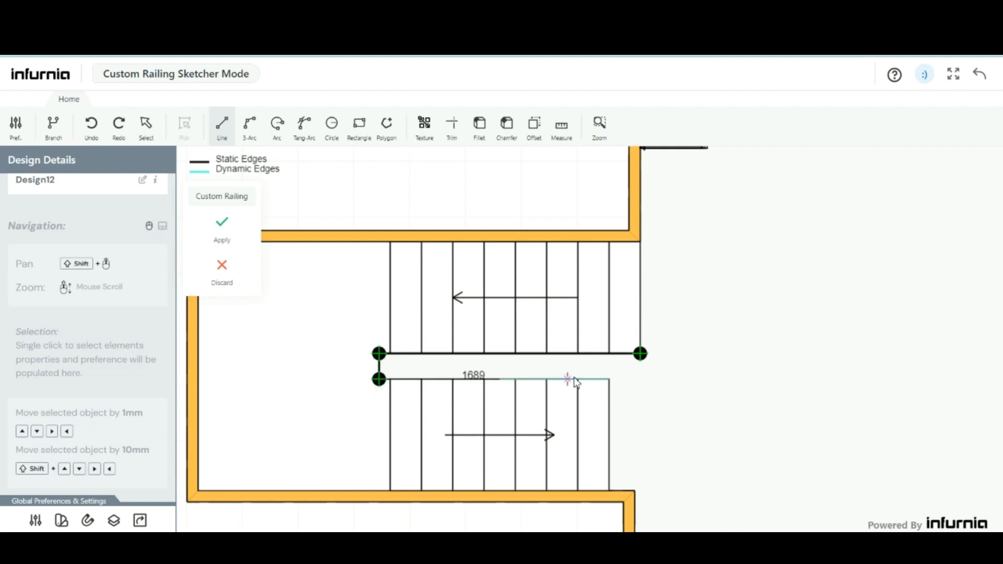
click(609, 379)
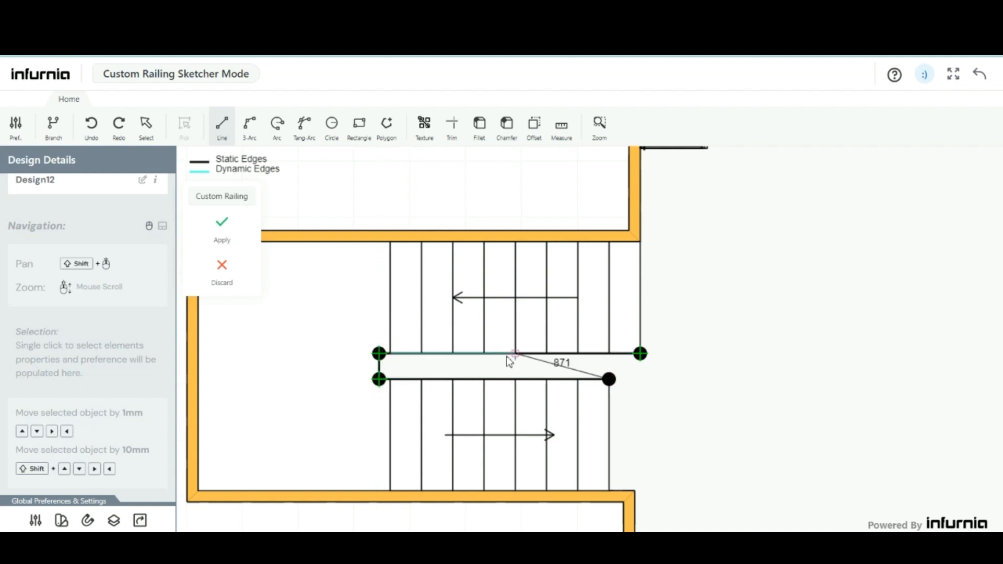
key(Escape)
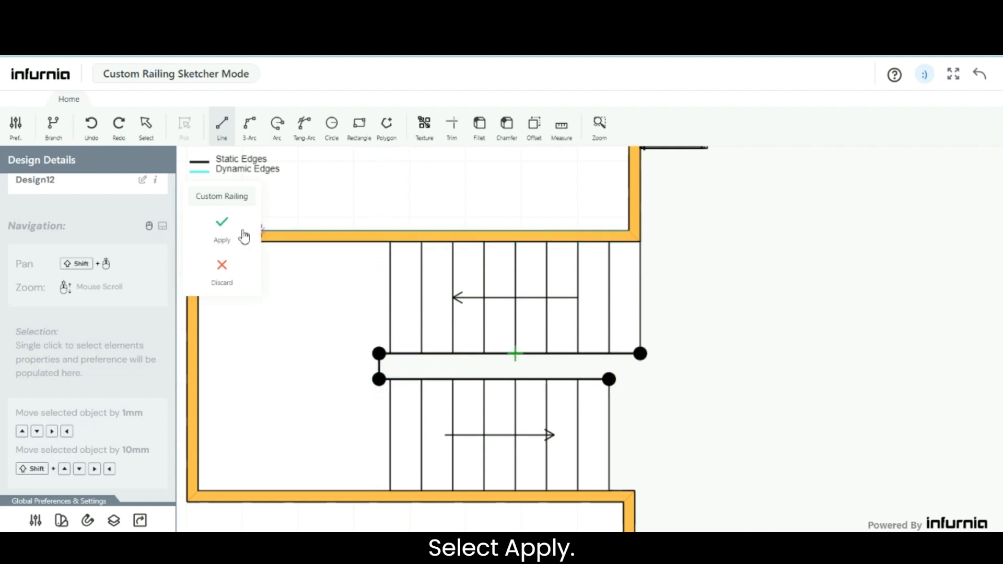
click(222, 226)
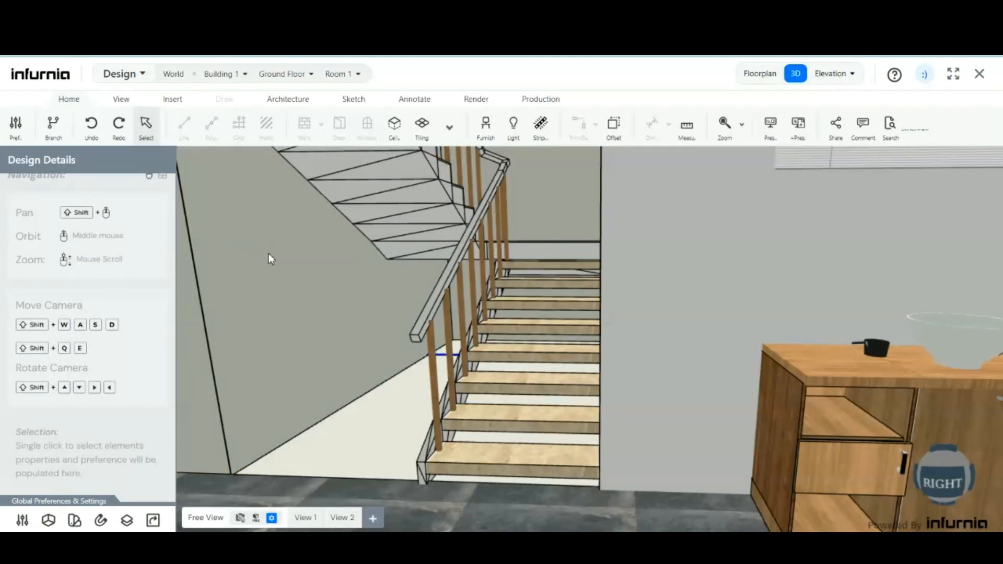
scroll(372, 342, down, 2)
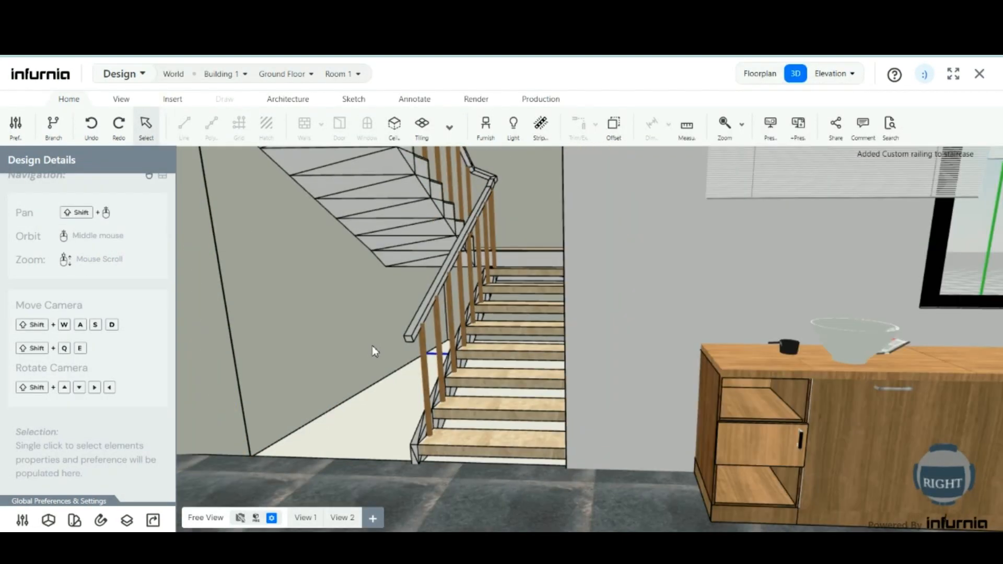
mouse_move(373, 350)
middle_down()
mouse_move(468, 360)
mouse_move(353, 364)
mouse_move(399, 358)
mouse_move(421, 377)
mouse_move(390, 359)
middle_up()
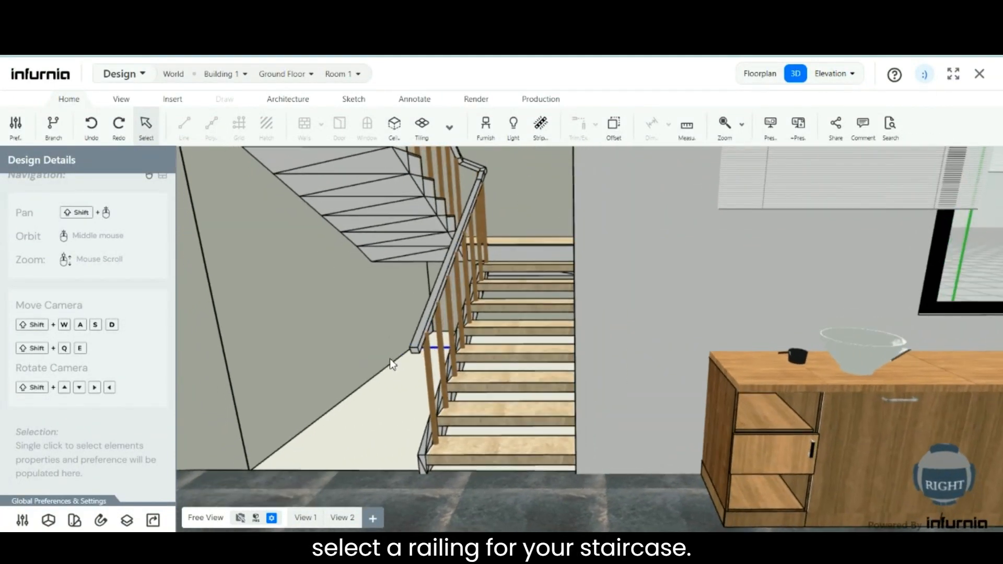